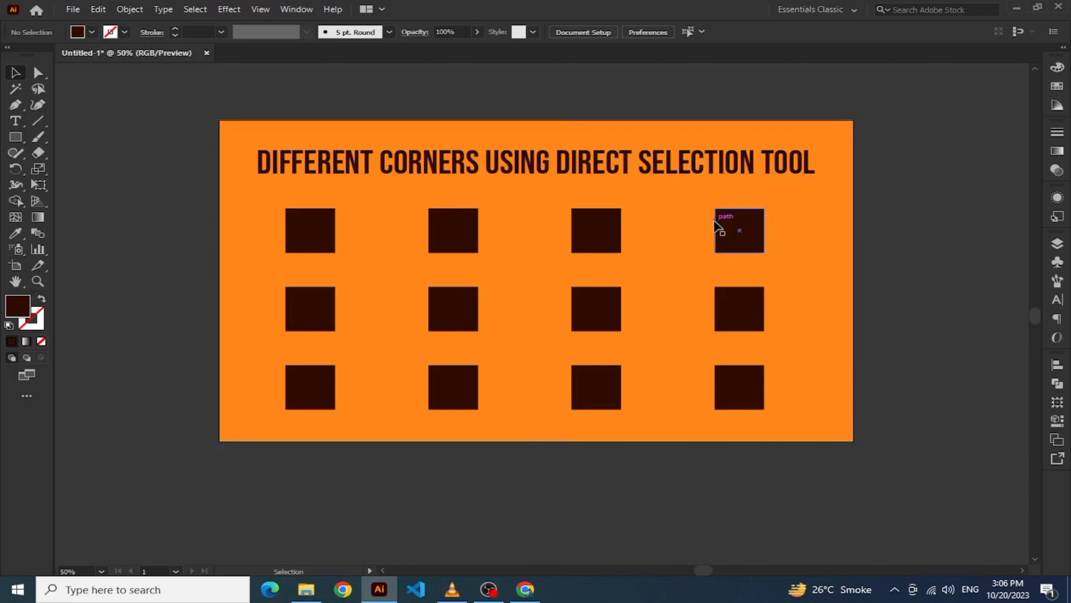
Activate the Direct Selection tool and select the first square in the top row so its corner widgets show.
left_click(38, 72)
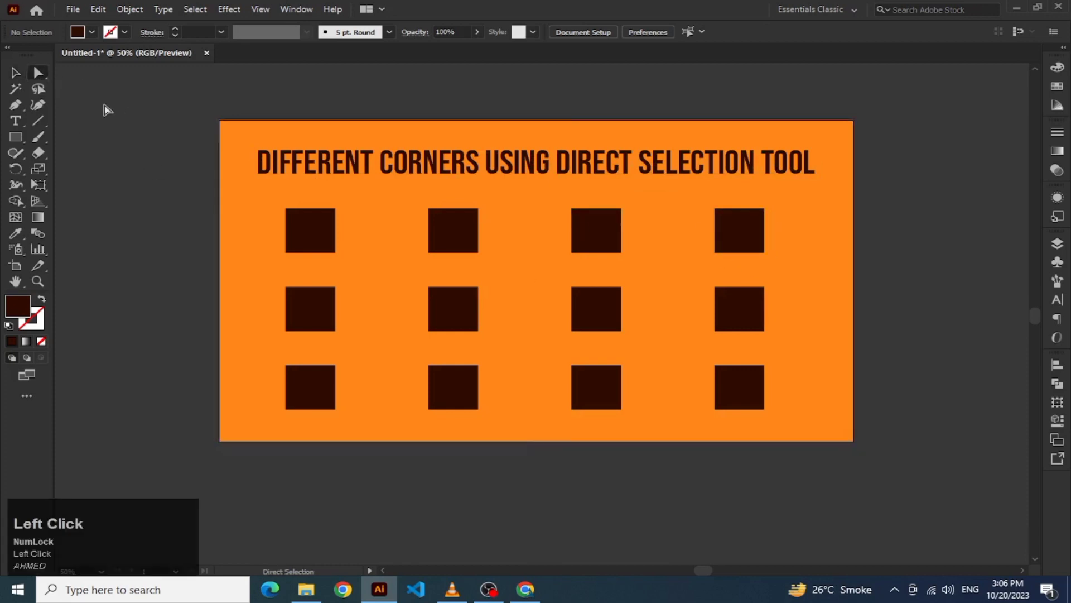
left_click(40, 74)
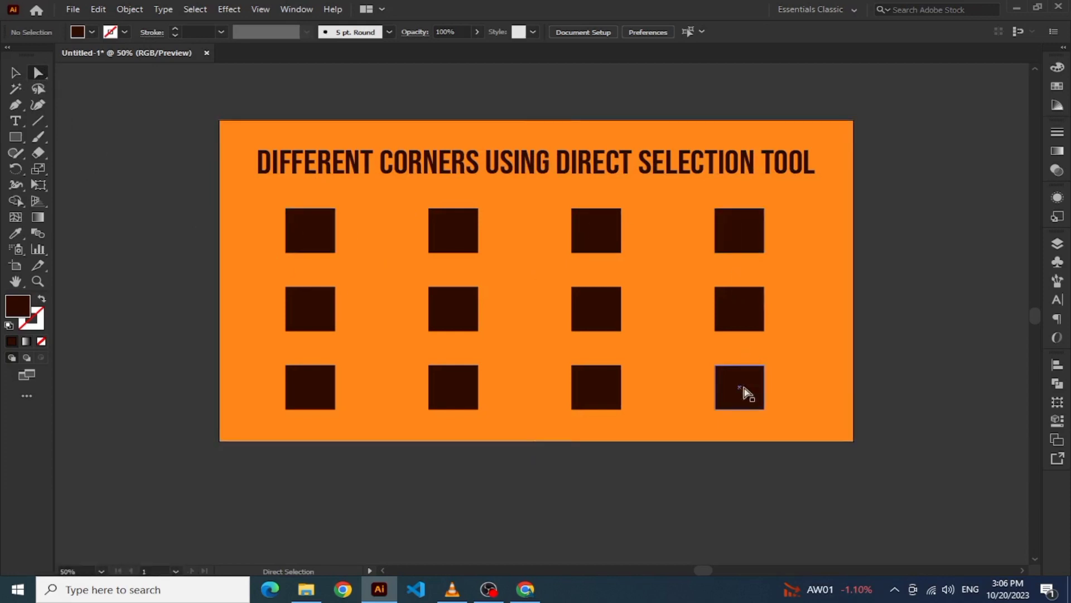
left_click(314, 241)
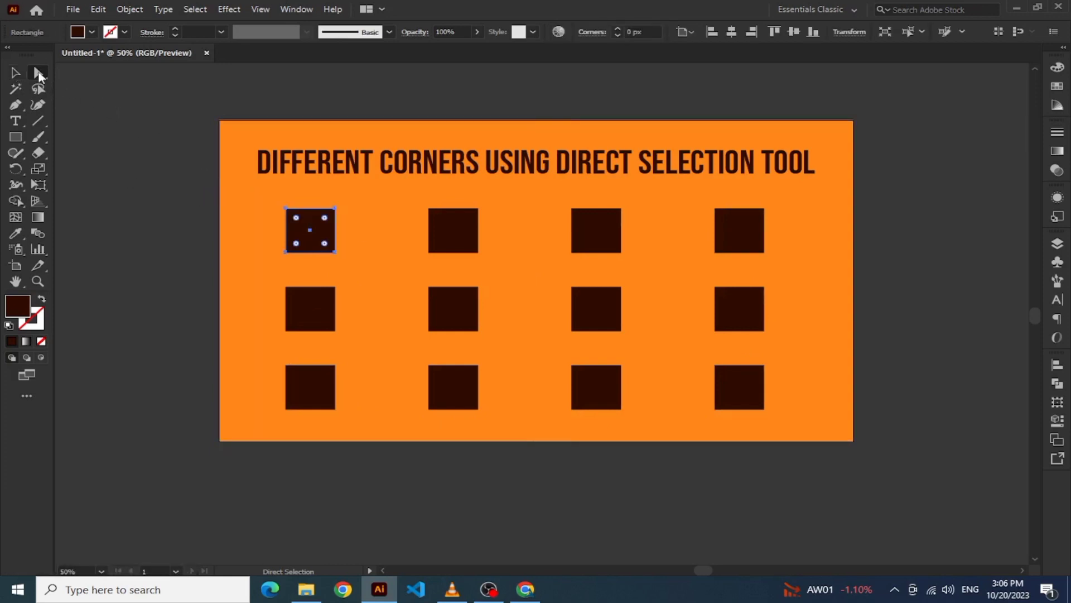
left_click(39, 74)
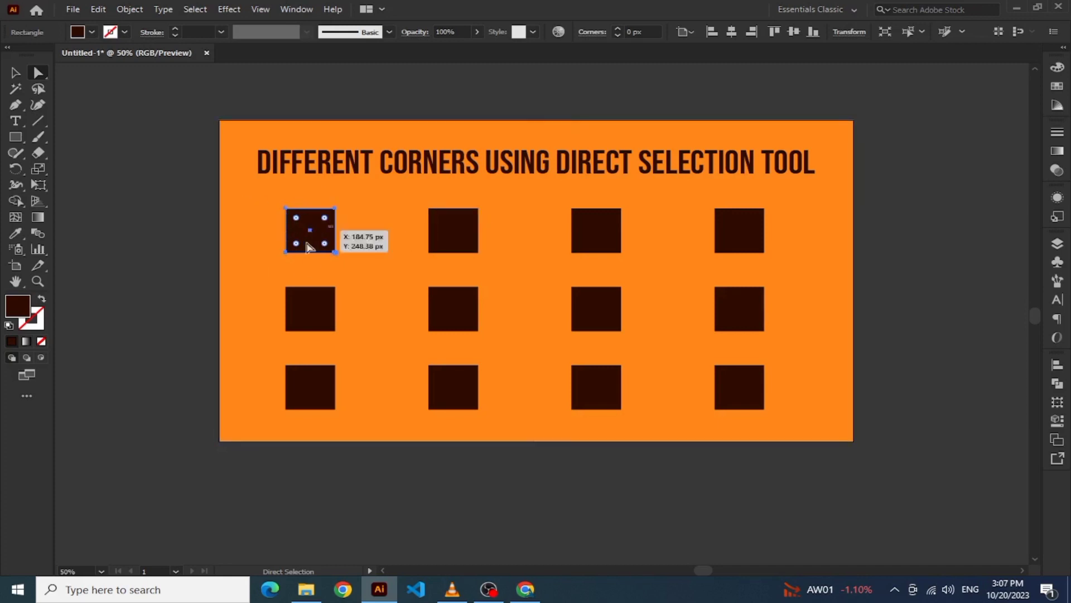
left_click(440, 228)
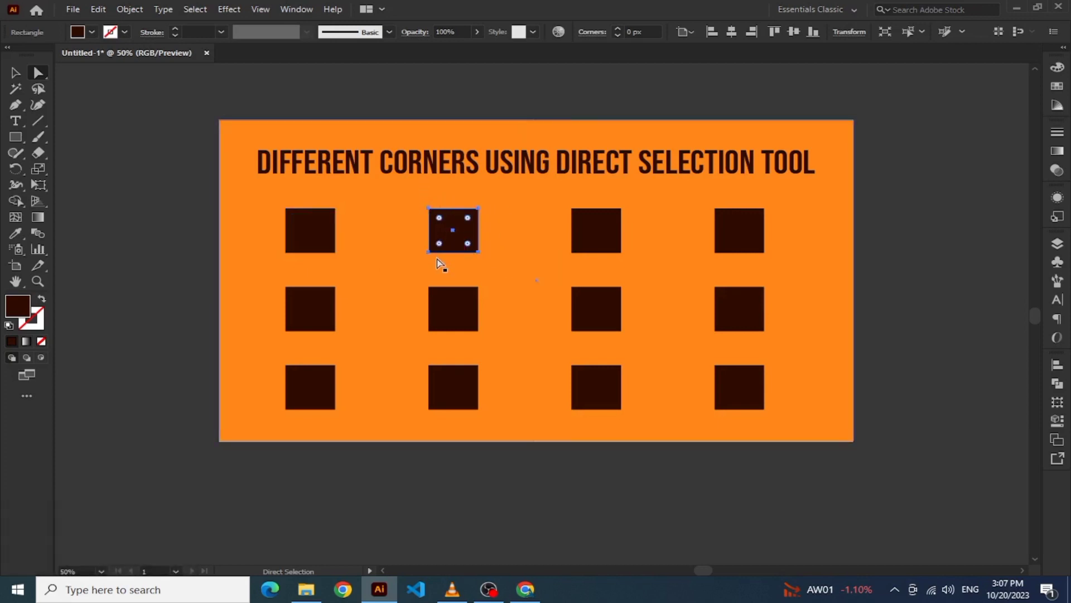
left_click(292, 241)
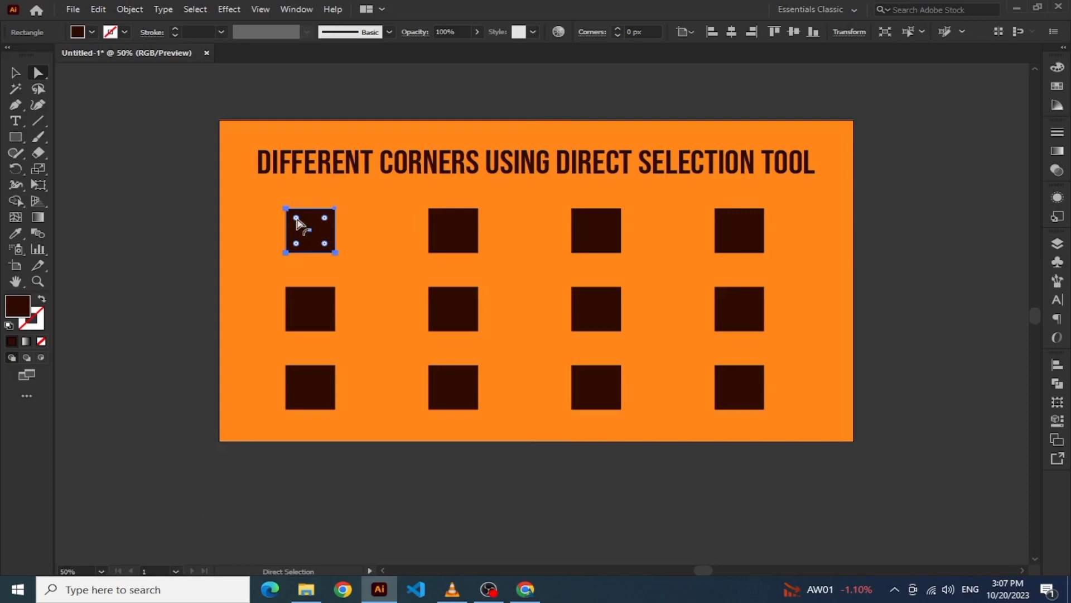
Try rounding all four corners of the top row's first square into a circle, and undo the rounding.
left_click_drag(298, 219, 320, 234)
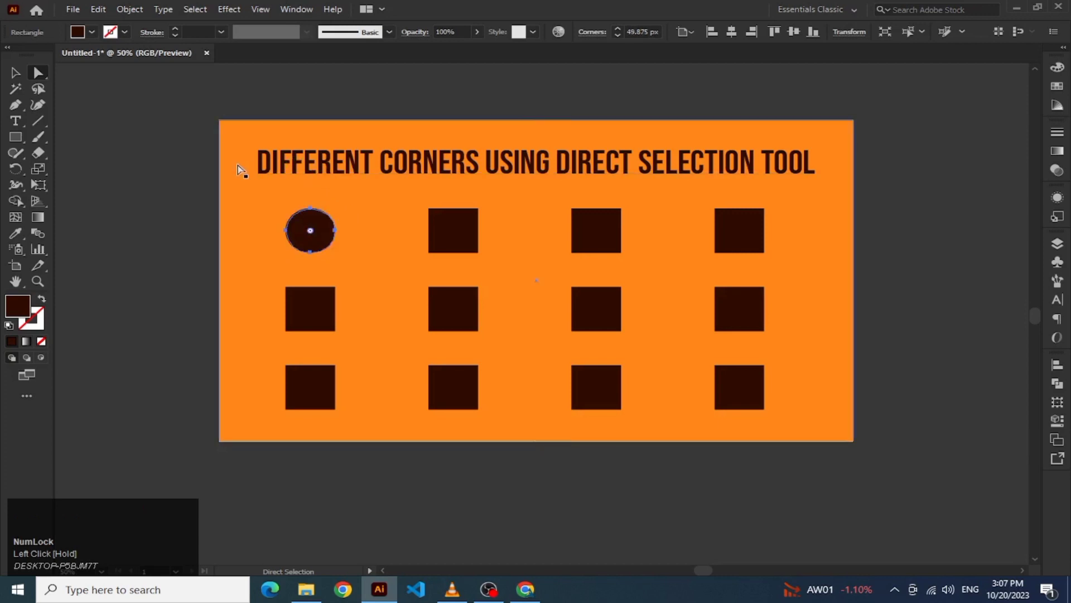
key("ctrl+z")
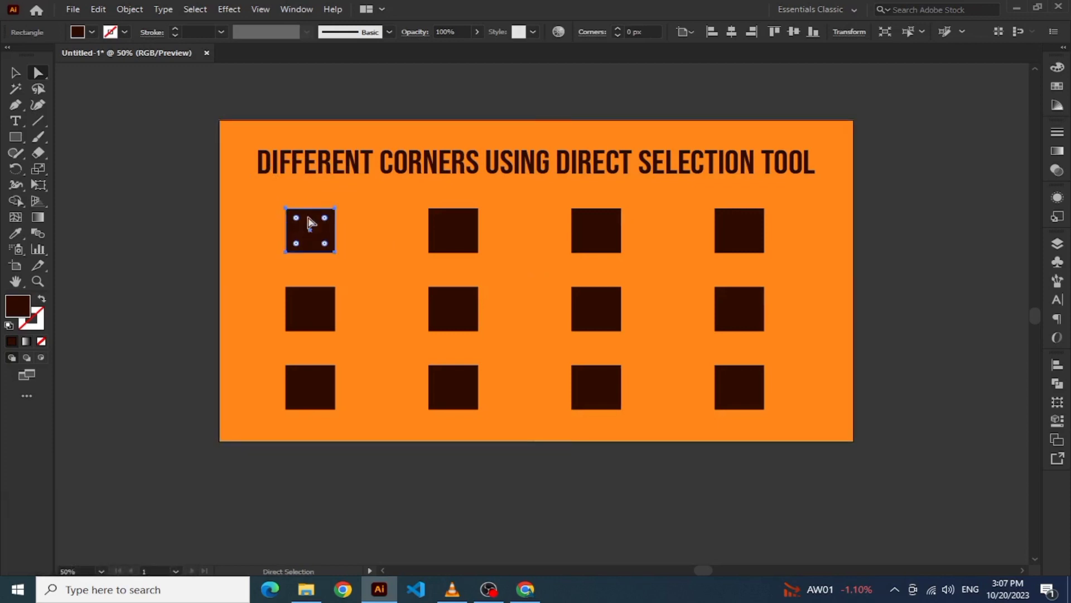
left_click(88, 112)
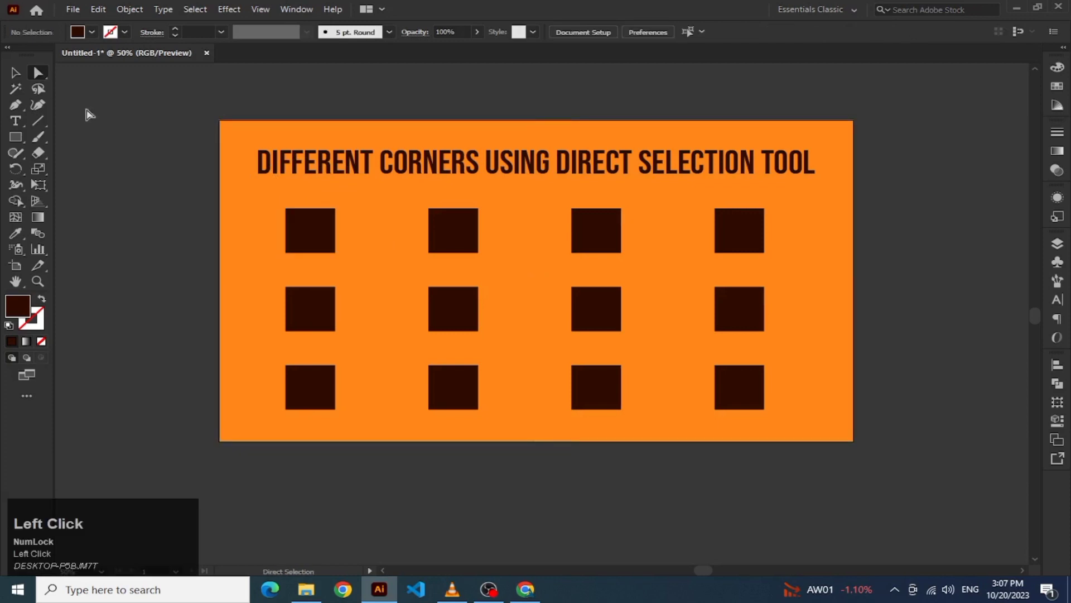
Choose the Round corner style for the top row's first square and round all its corners to a 49.875 px radius.
left_click(306, 234)
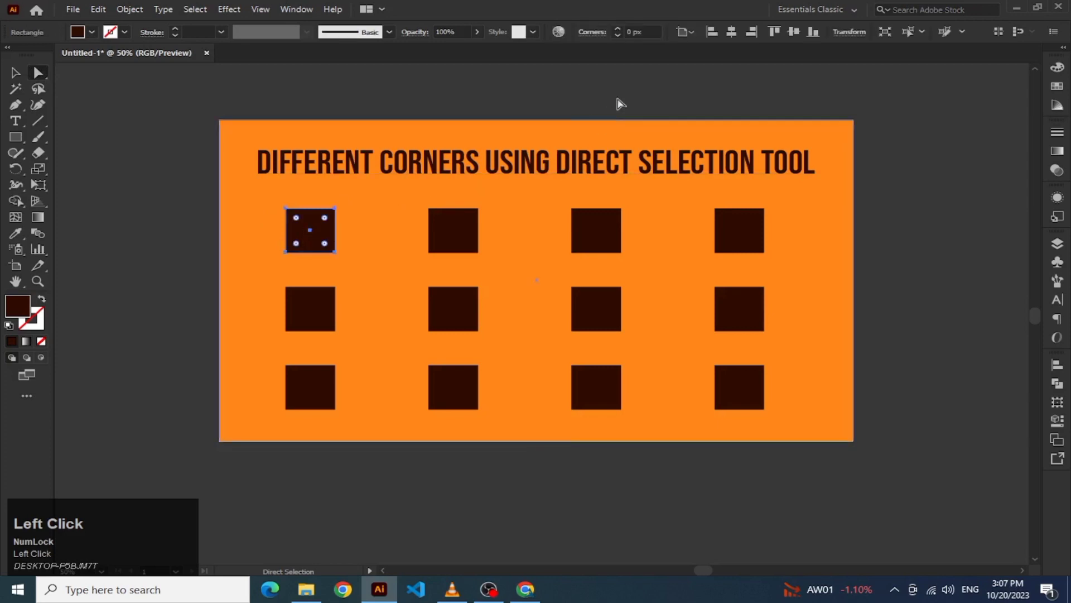
left_click(602, 36)
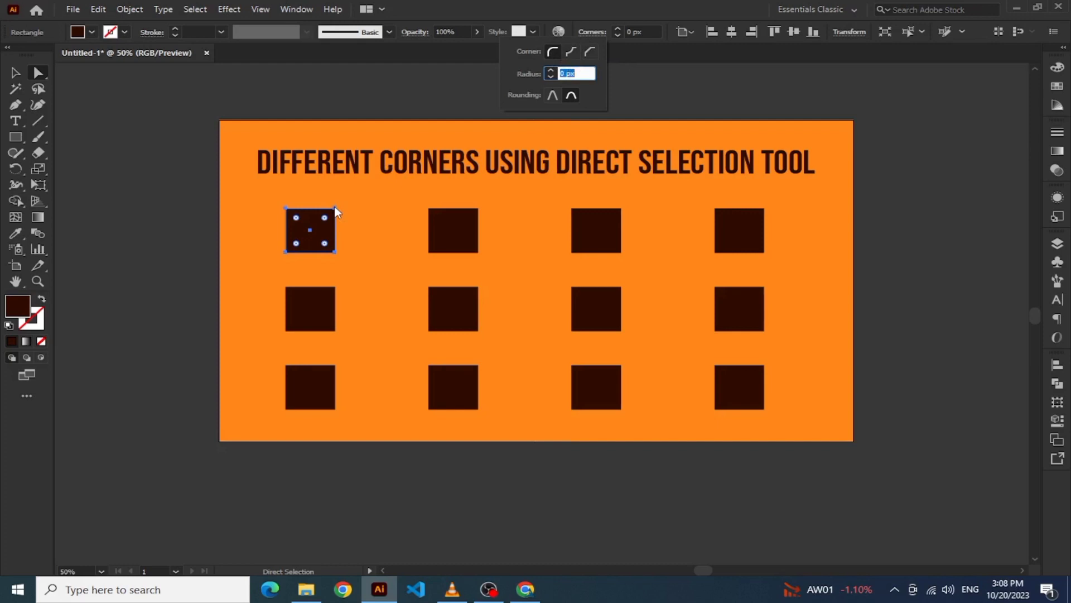
left_click(39, 74)
left_click(586, 33)
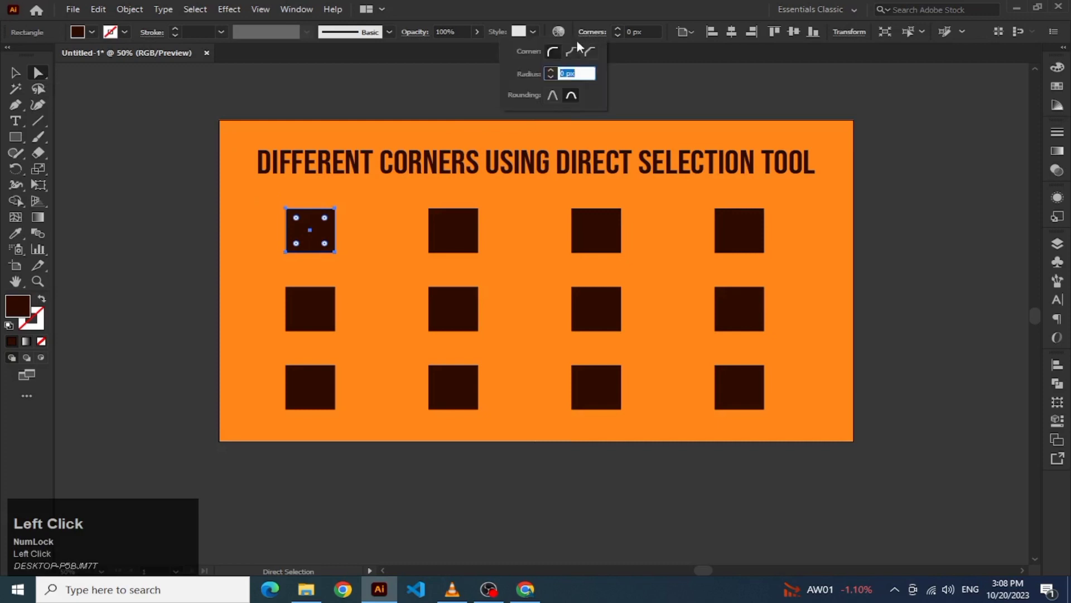
left_click(552, 52)
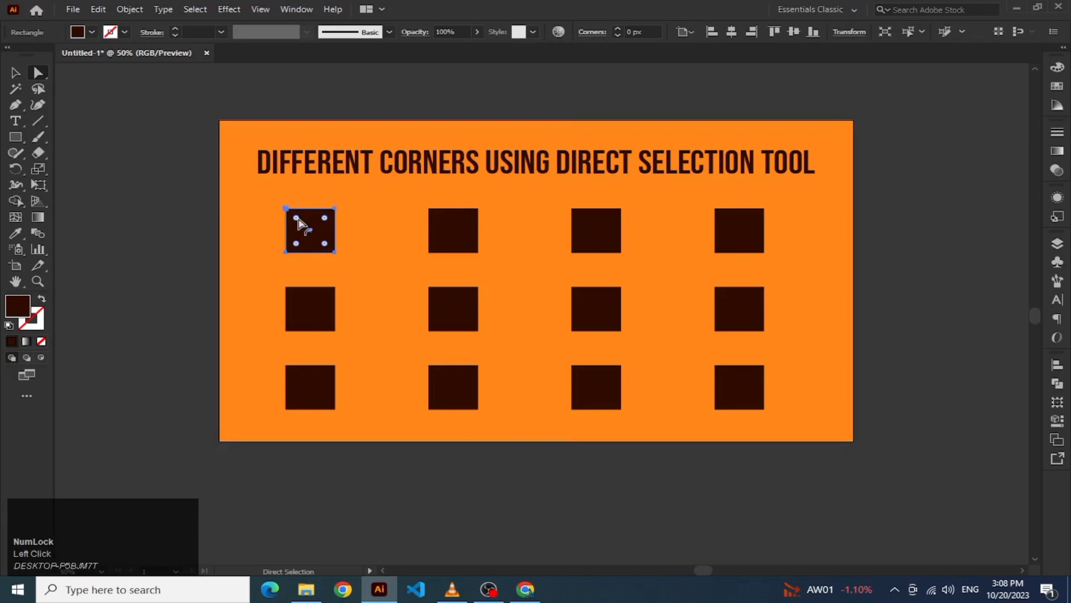
left_click_drag(299, 223, 333, 255)
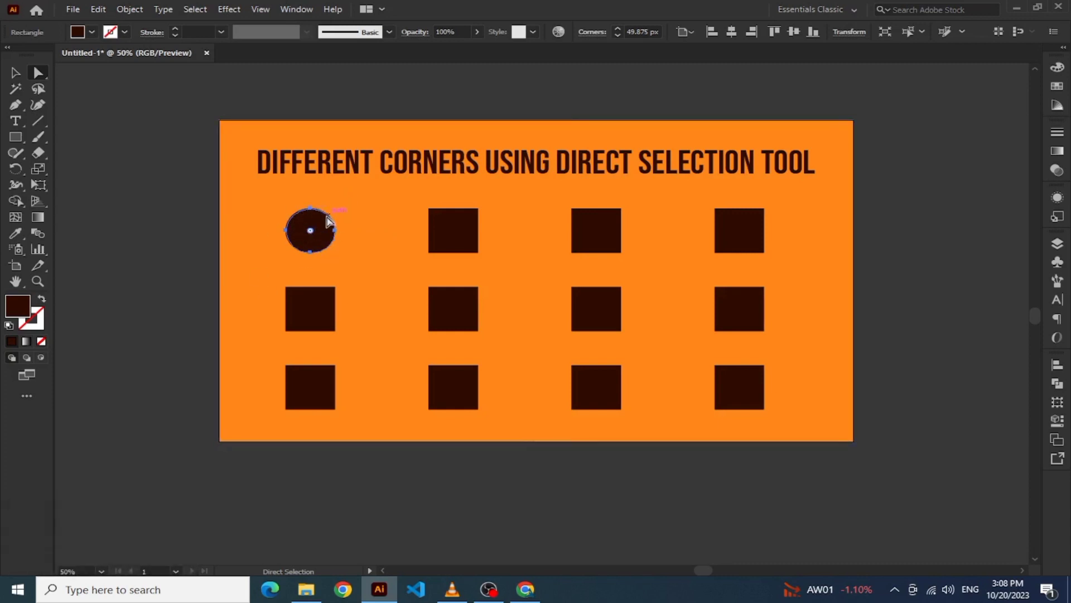
Round only the upper-left corner of the top row's second square to the full 99.75 px radius, forming a quarter circle.
left_click(442, 229)
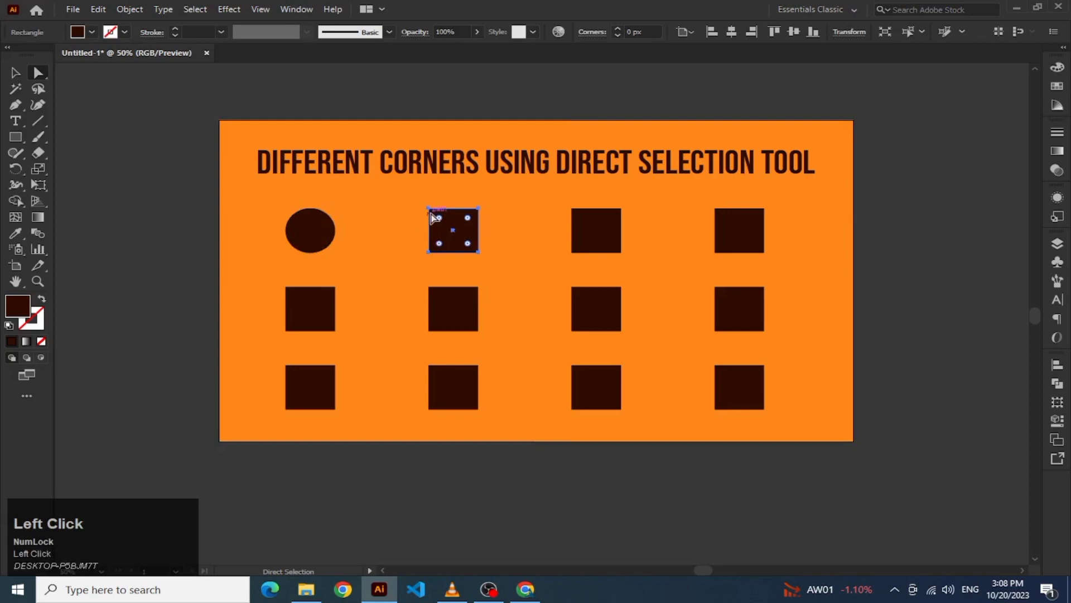
left_click(437, 213)
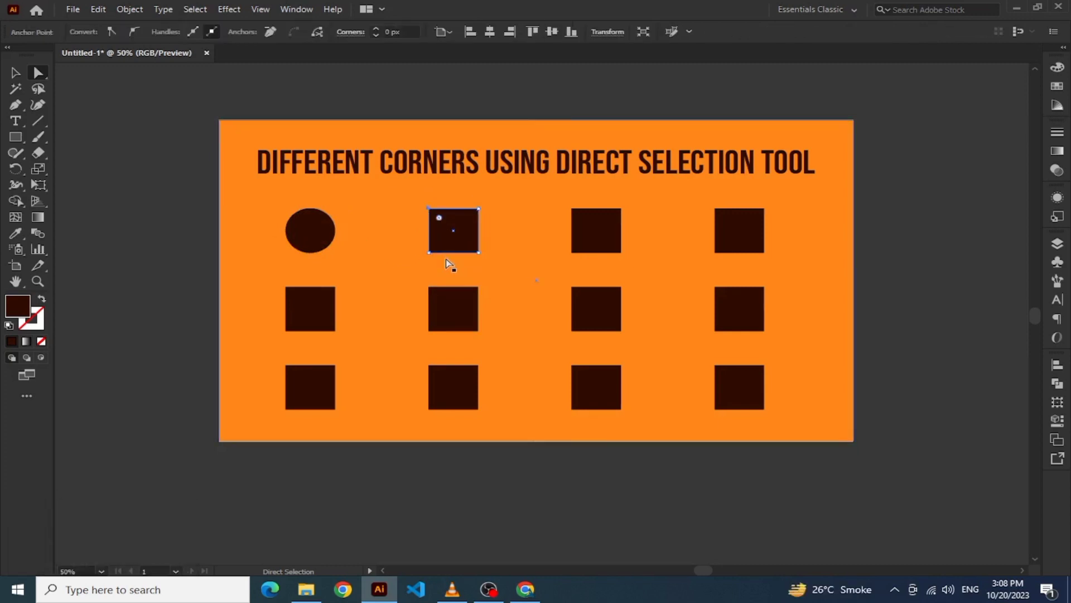
left_click(439, 218)
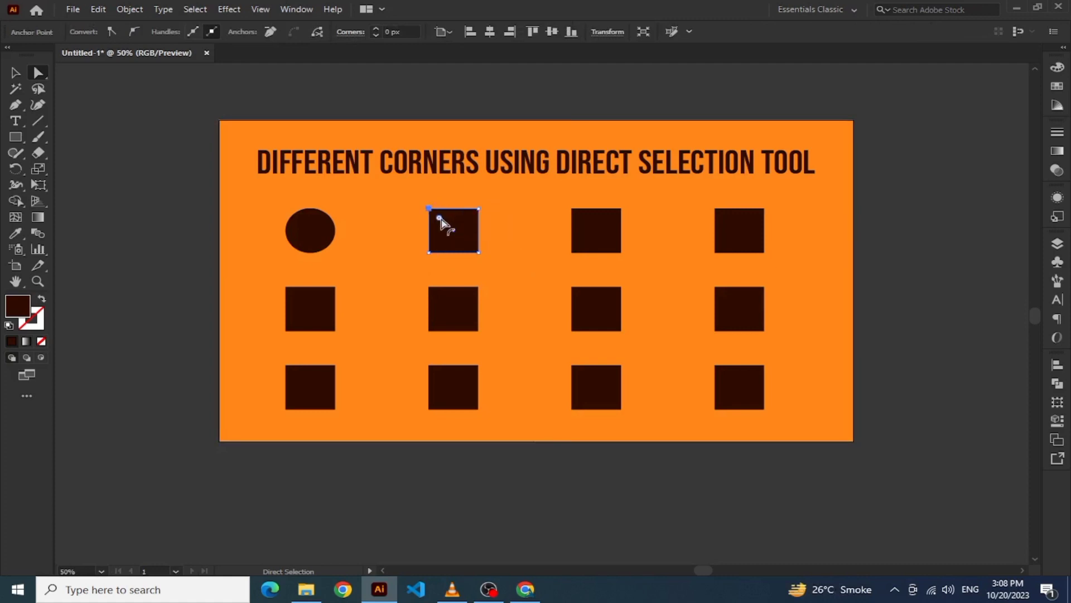
left_click_drag(440, 220, 477, 271)
Fully round the upper-left and lower-right corners of the top row's third square to form a leaf shape.
left_click(589, 233)
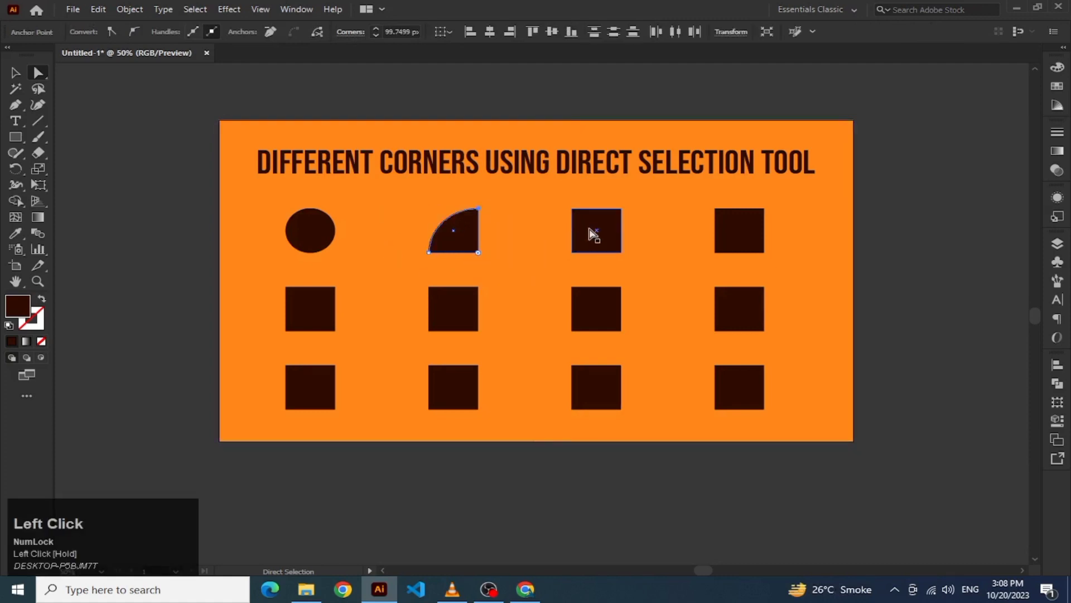
left_click(572, 209)
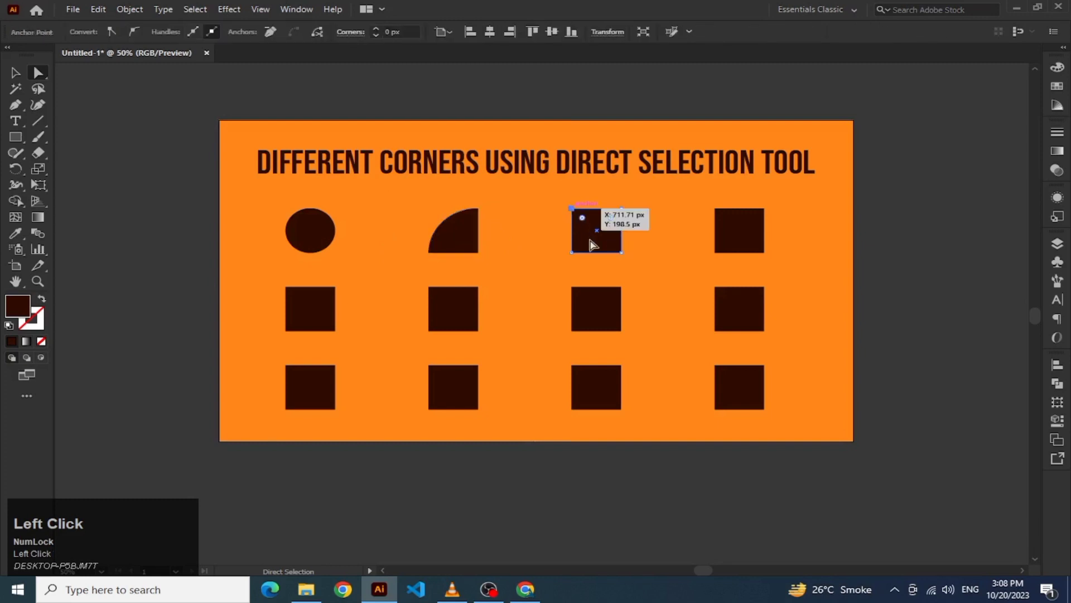
left_click(621, 253, "shift")
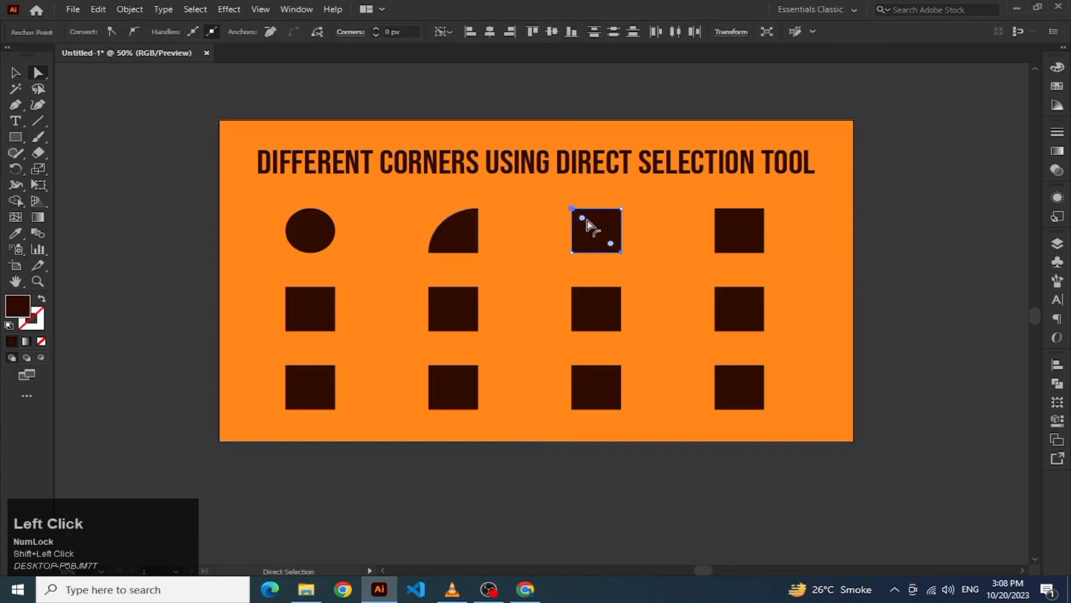
left_click_drag(583, 219, 634, 255)
left_click(634, 255)
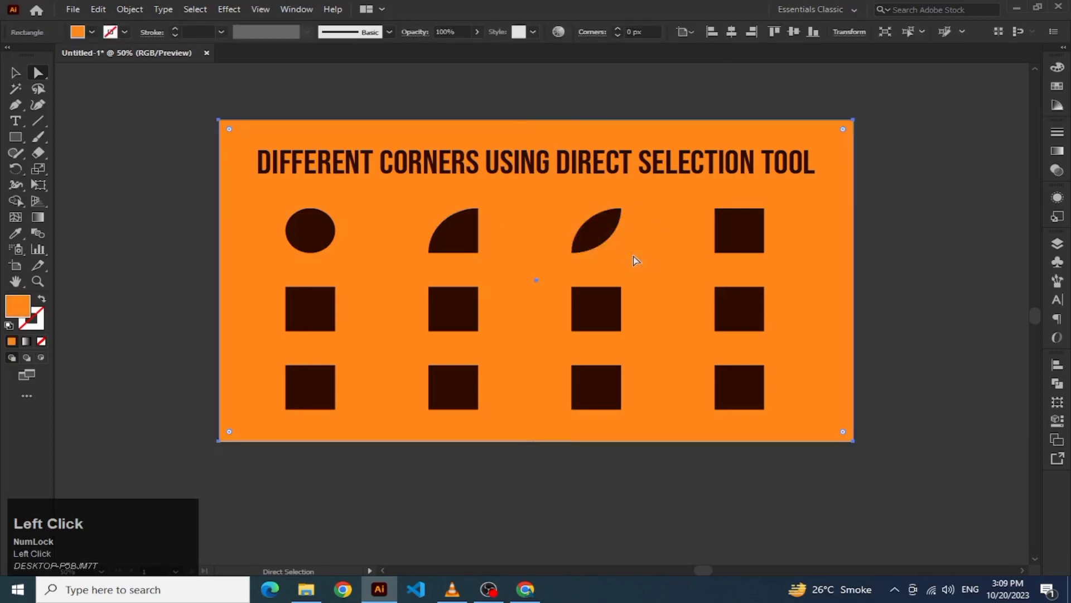
Round the two upper corners of the top row's fourth square to a 49.875 px radius, forming an arch.
left_click(740, 227)
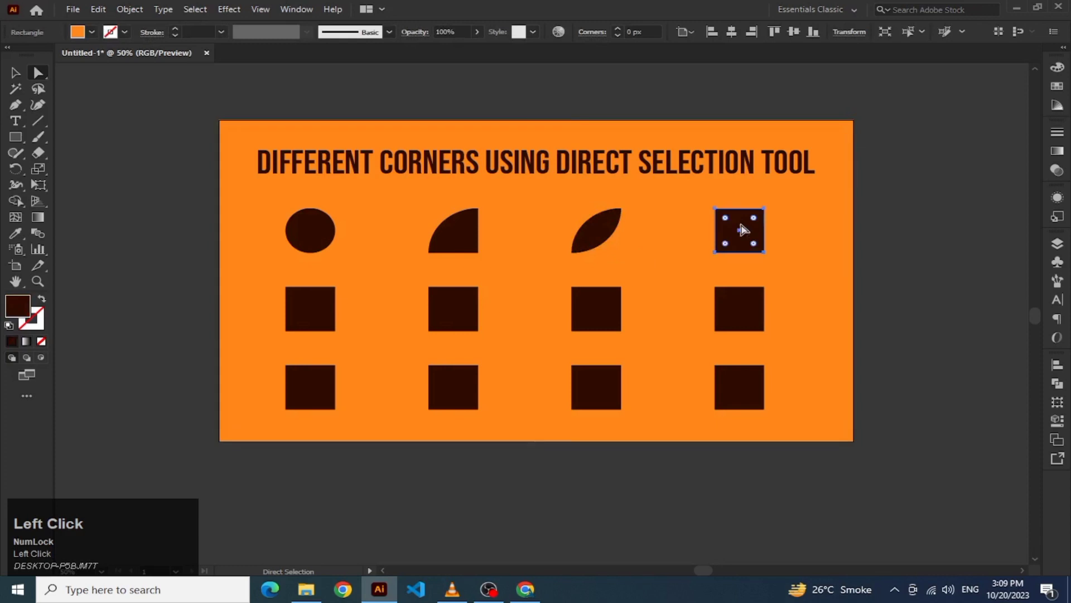
left_click(715, 209)
left_click(765, 210, "shift")
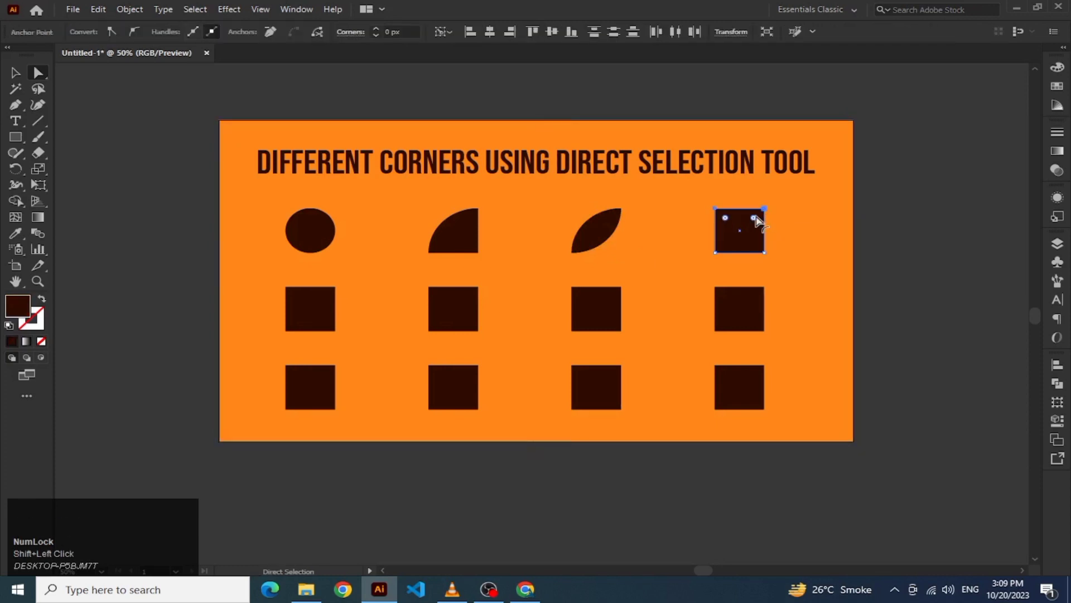
left_click_drag(754, 217, 780, 261)
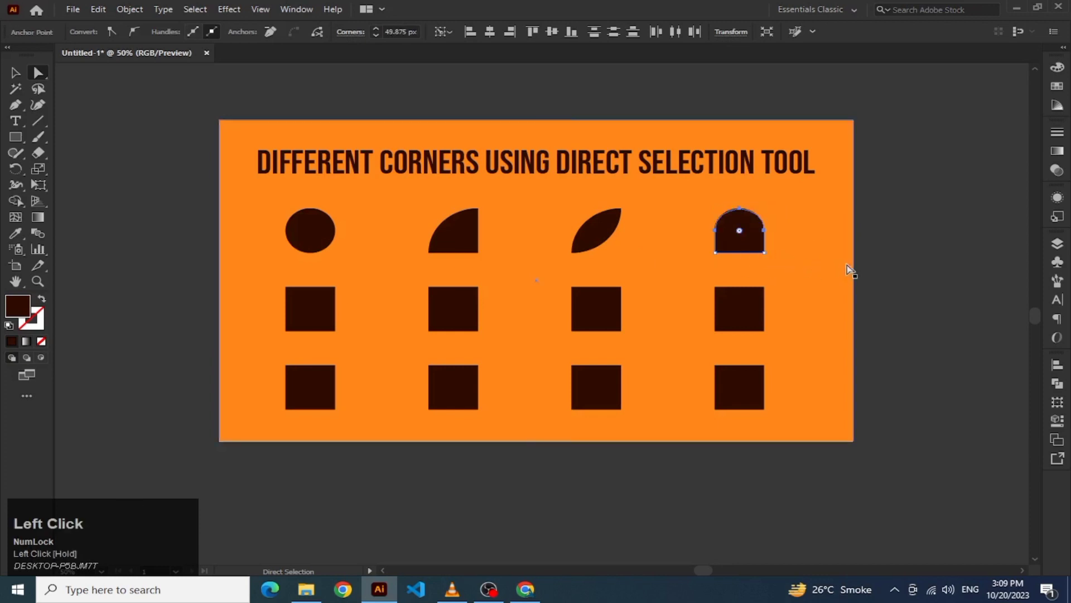
left_click(893, 260)
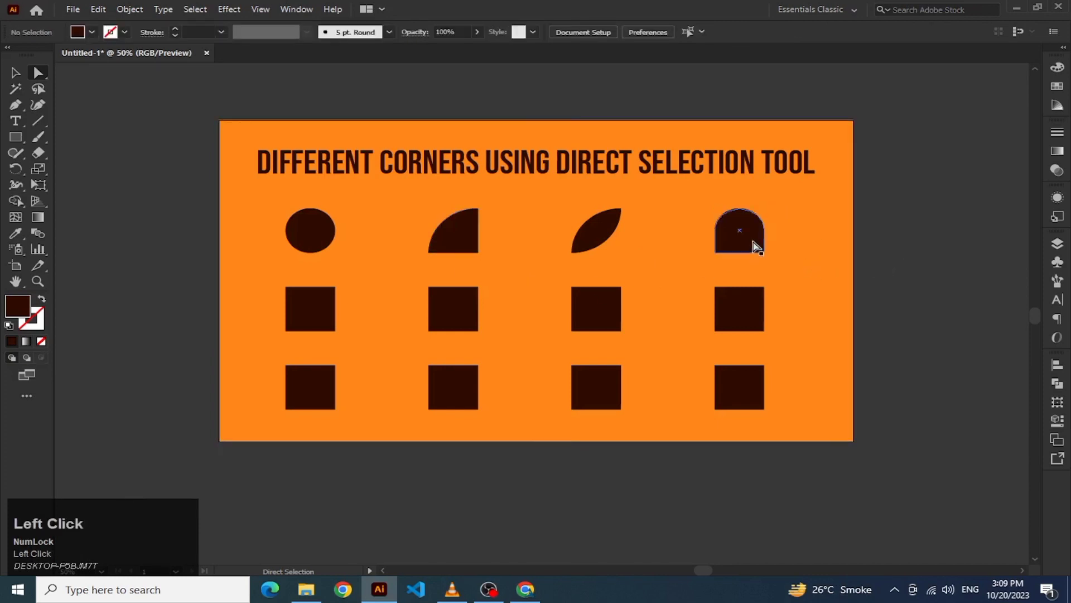
Reset the corner radius of the circle in the top row to 0 px so it is square again.
left_click(310, 230)
mouse_move(310, 233)
left_mouse_down()
mouse_move(352, 260)
mouse_move(324, 223)
left_mouse_up()
left_click(275, 192)
Fully round every corner of the top row's first square except the lower-right one, and deselect the shape.
left_click(301, 231)
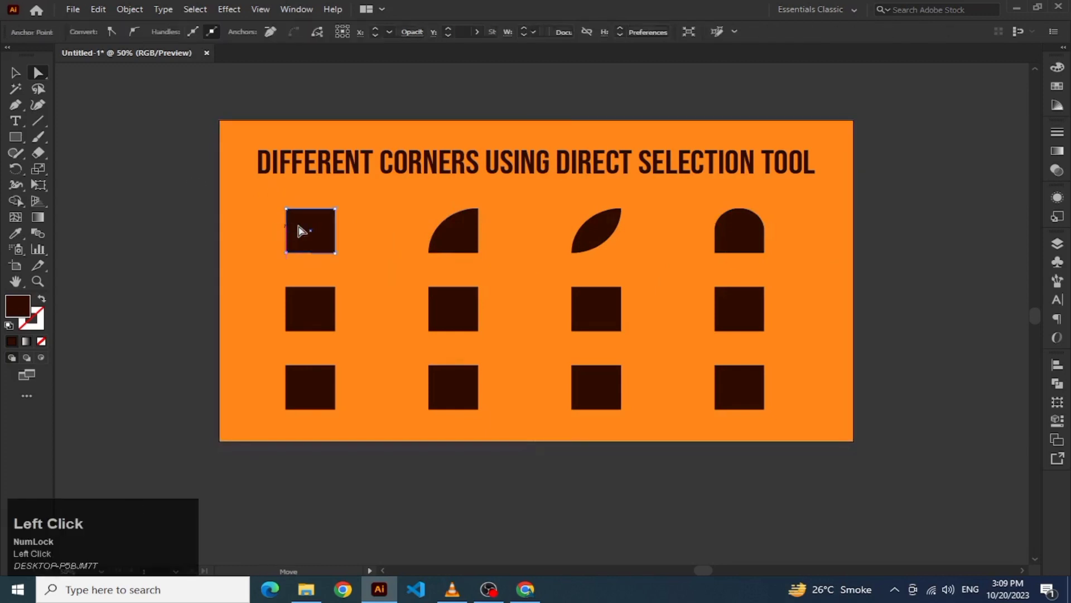
left_click(324, 219)
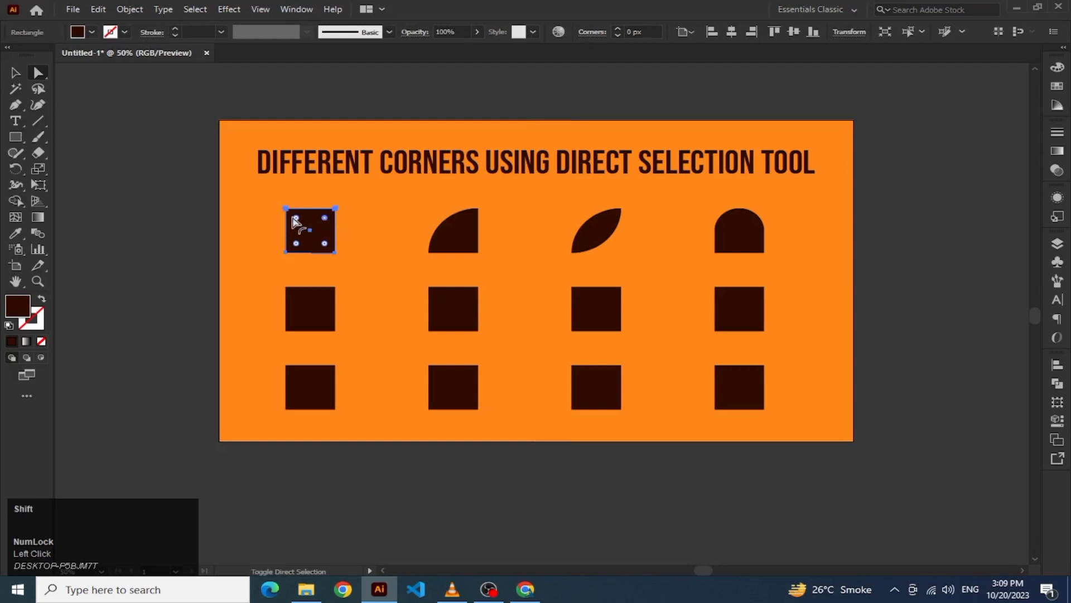
left_click(297, 240, "shift")
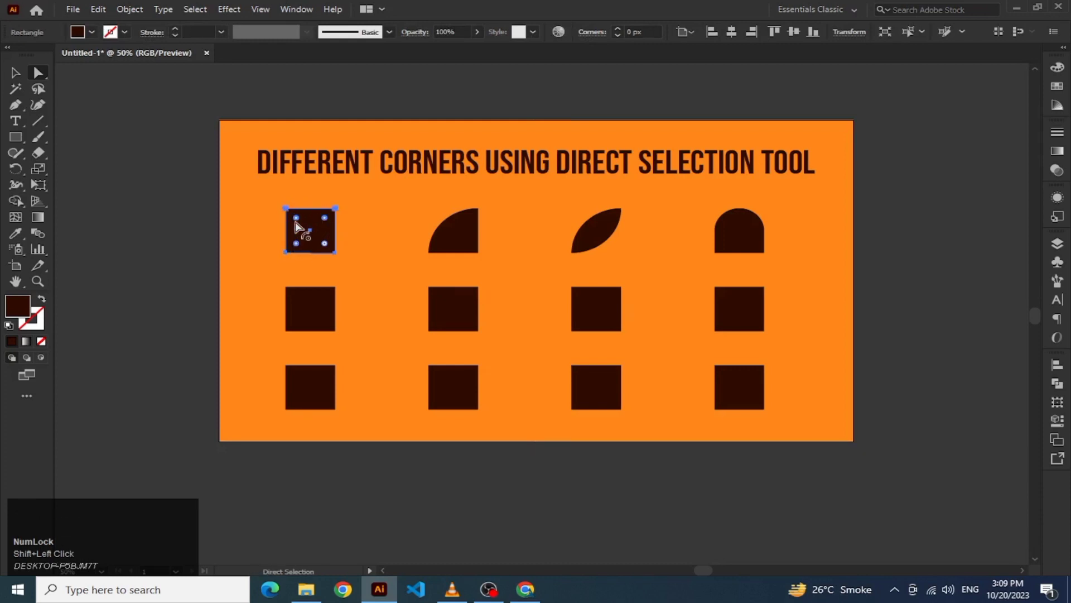
left_click_drag(296, 223, 325, 243)
left_click(191, 249)
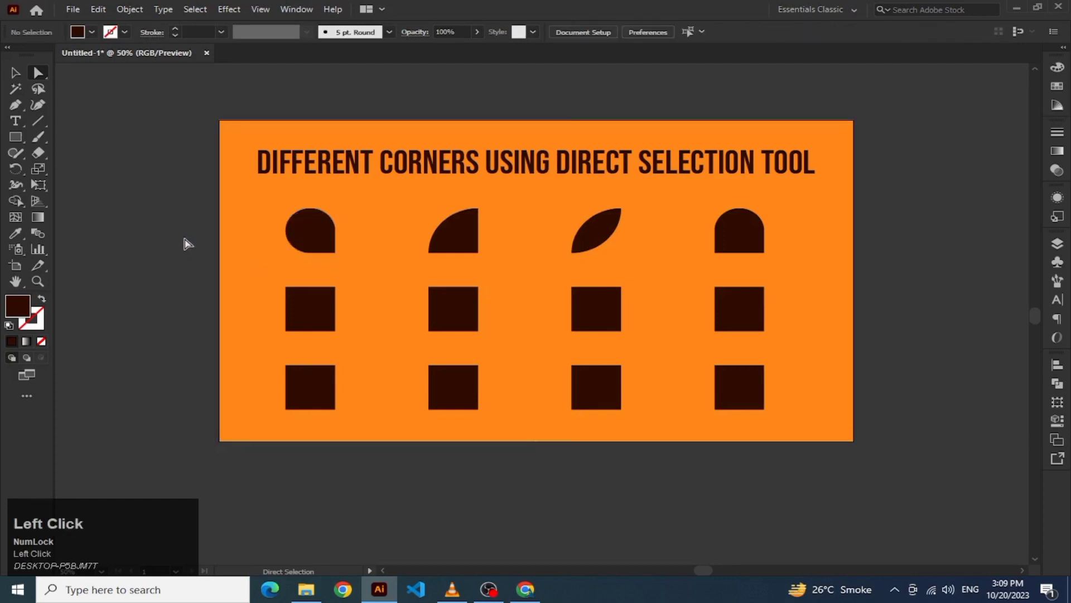
Select the first shape in the top row and open its corner options.
left_click(185, 234)
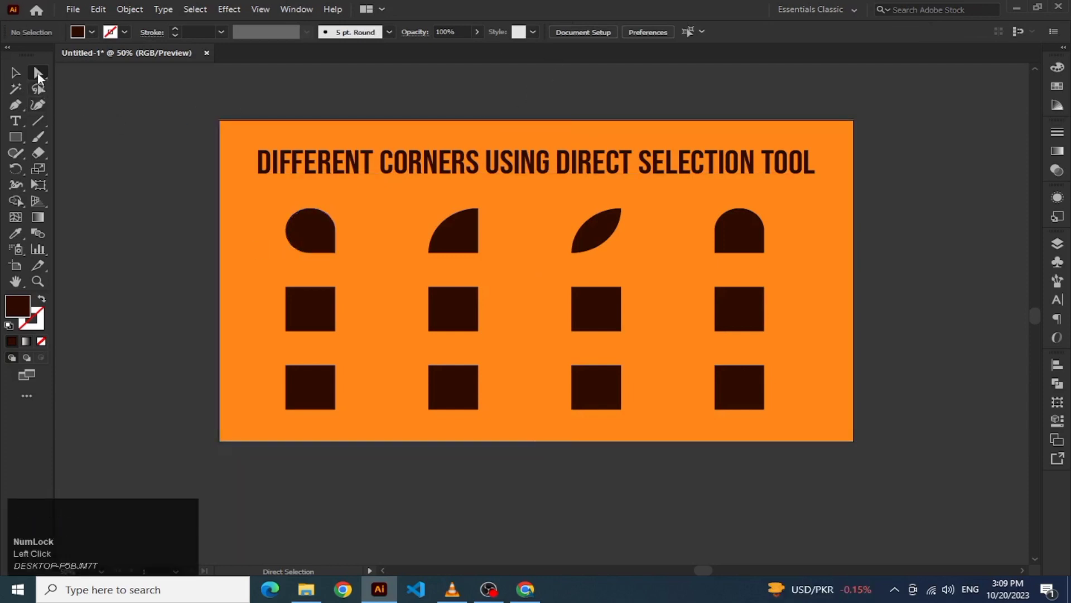
left_click(312, 234)
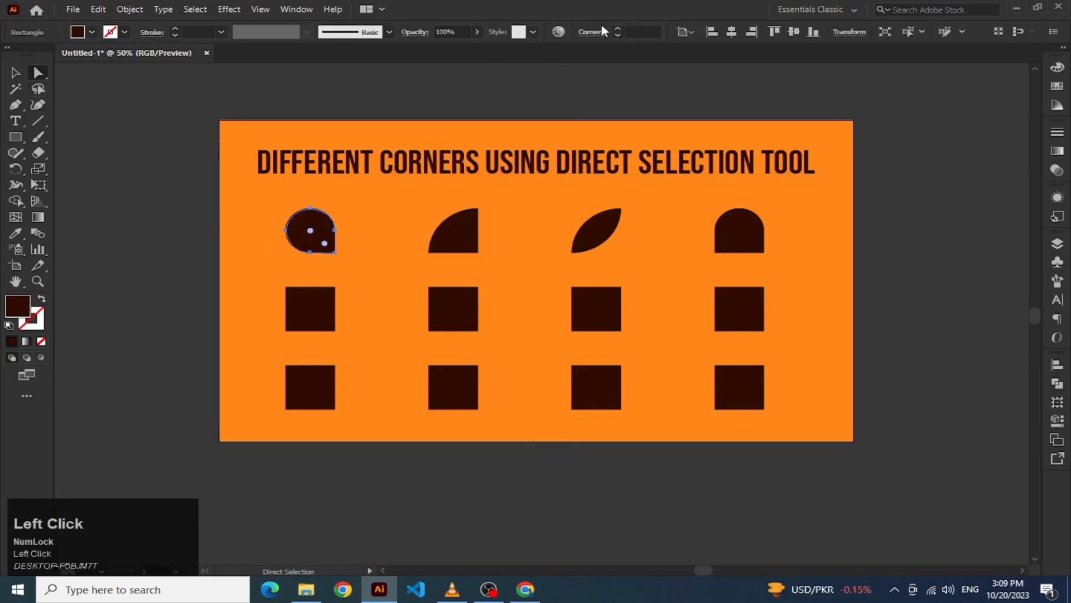
left_click(593, 31)
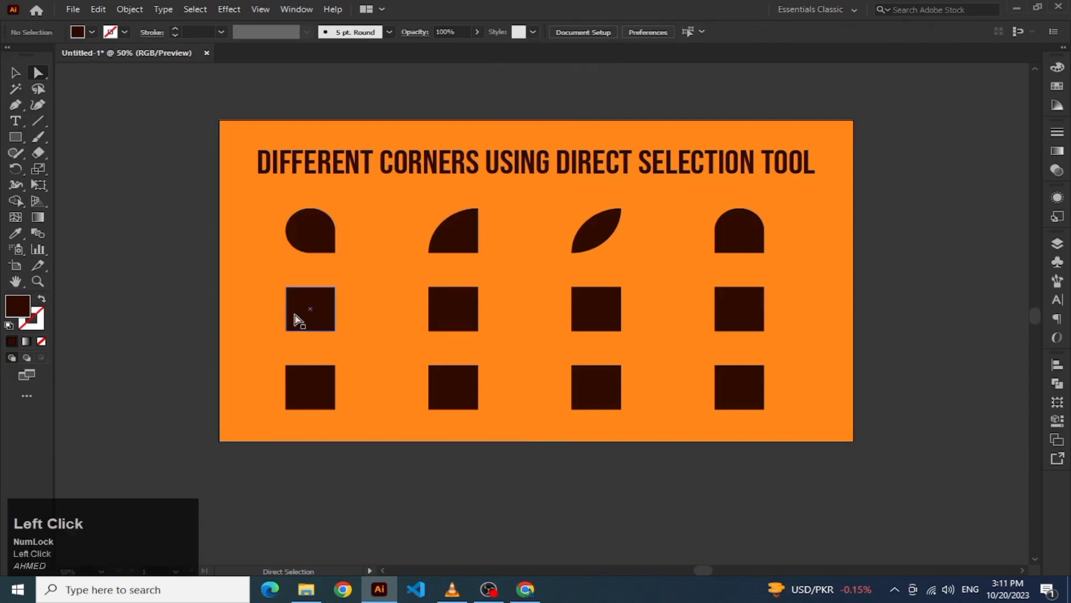
Chamfer all four corners of the second row's first square with a radius of about 31.6 px.
left_click(296, 318)
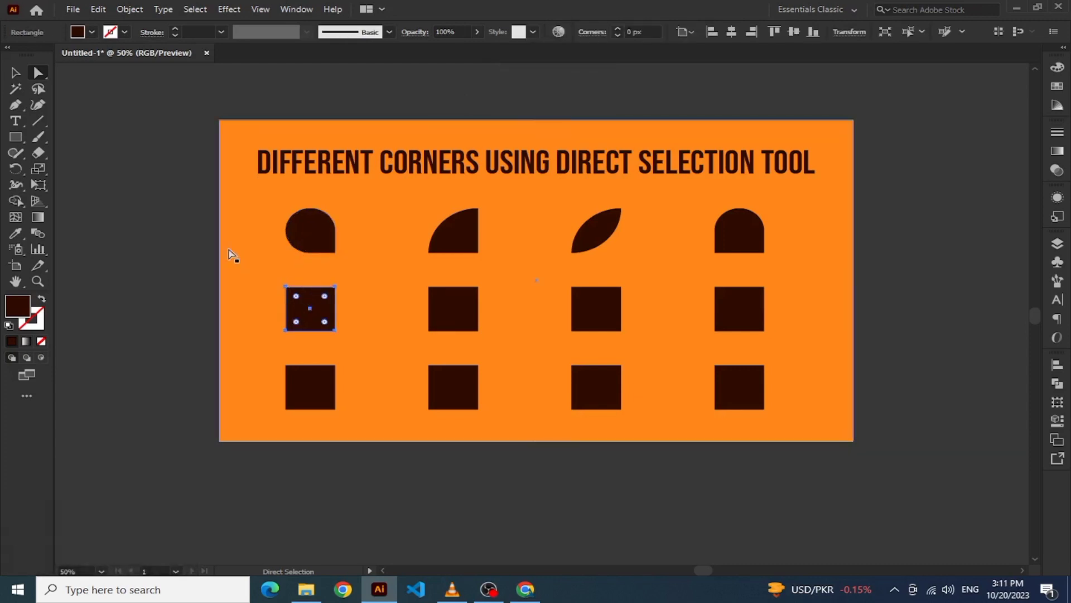
left_click(202, 236)
left_click(307, 305)
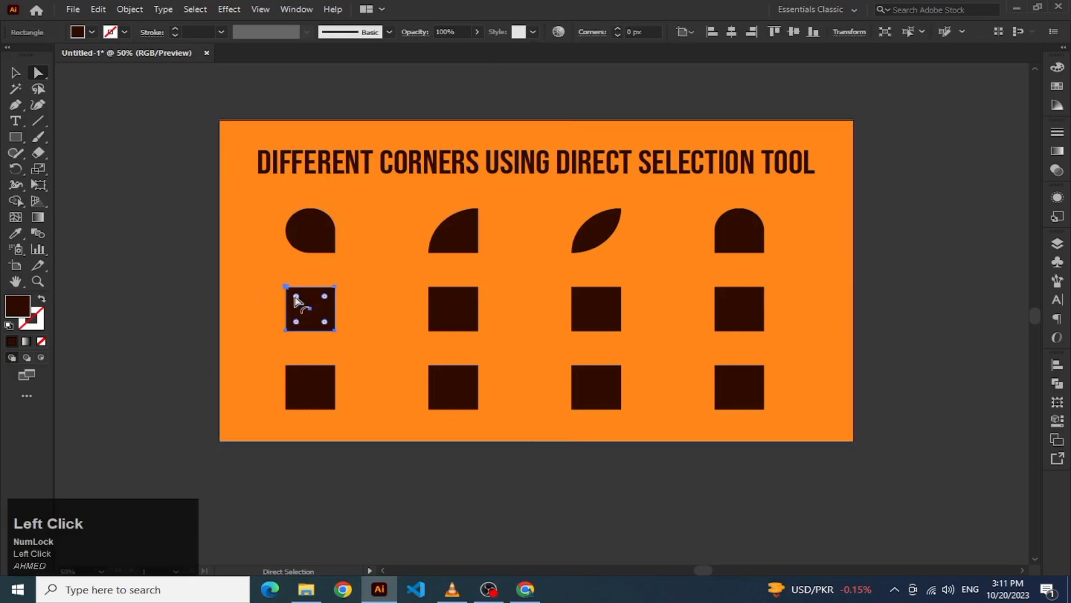
left_click(216, 220)
left_click(301, 306)
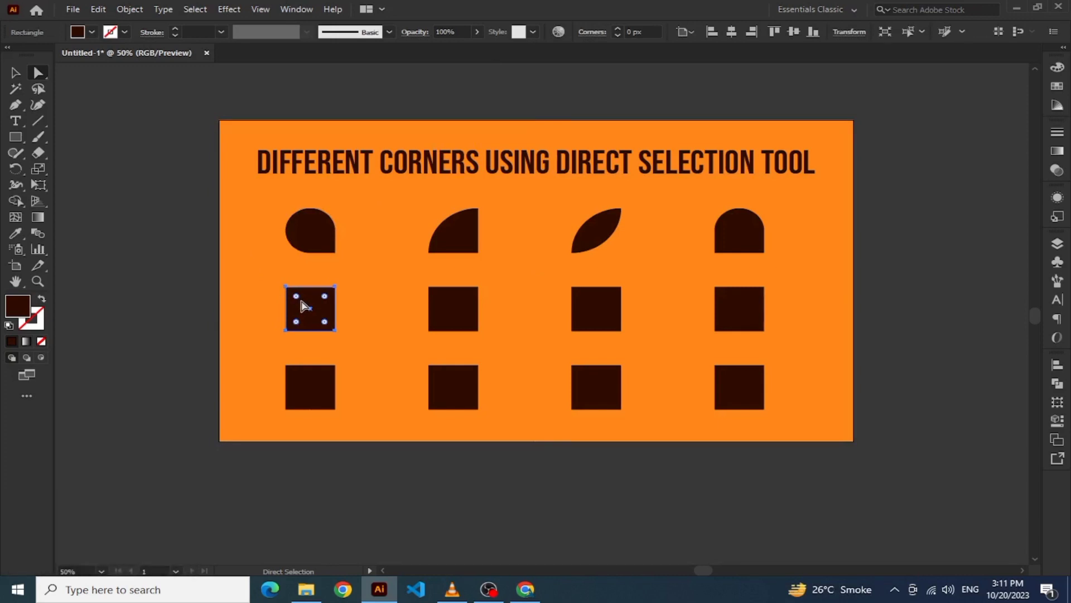
left_click_drag(297, 302, 316, 320)
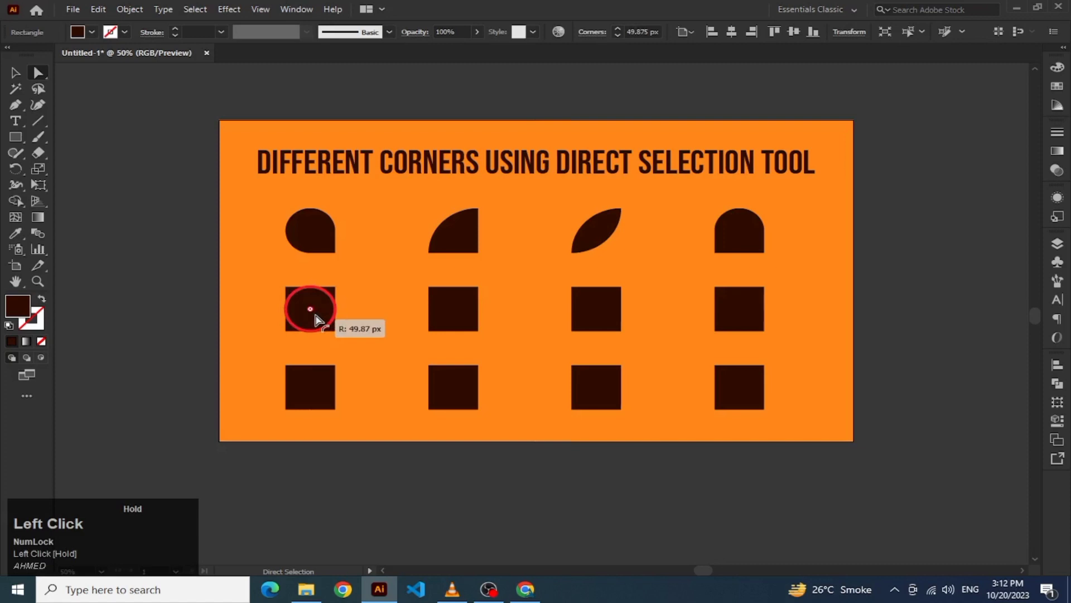
mouse_move(315, 320)
left_mouse_down()
mouse_move(290, 293)
mouse_move(323, 310)
mouse_move(295, 298)
mouse_move(307, 303)
left_mouse_up()
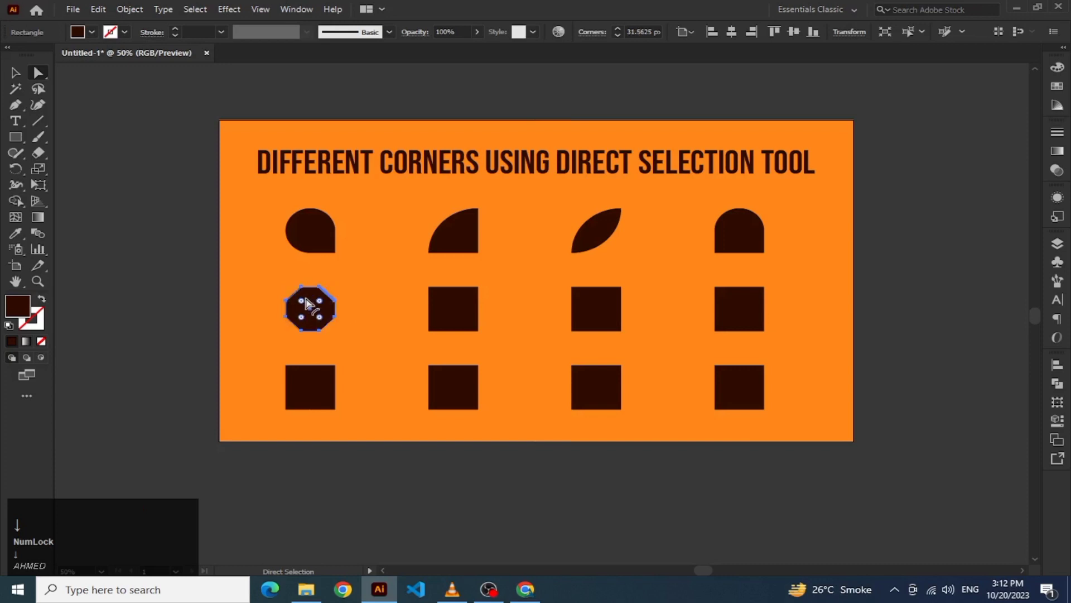
Enlarge the chamfers on the second row's first shape to about 35.2 px, forming a more regular octagon.
left_click(216, 276)
left_click(312, 313)
left_click_drag(302, 302, 308, 306)
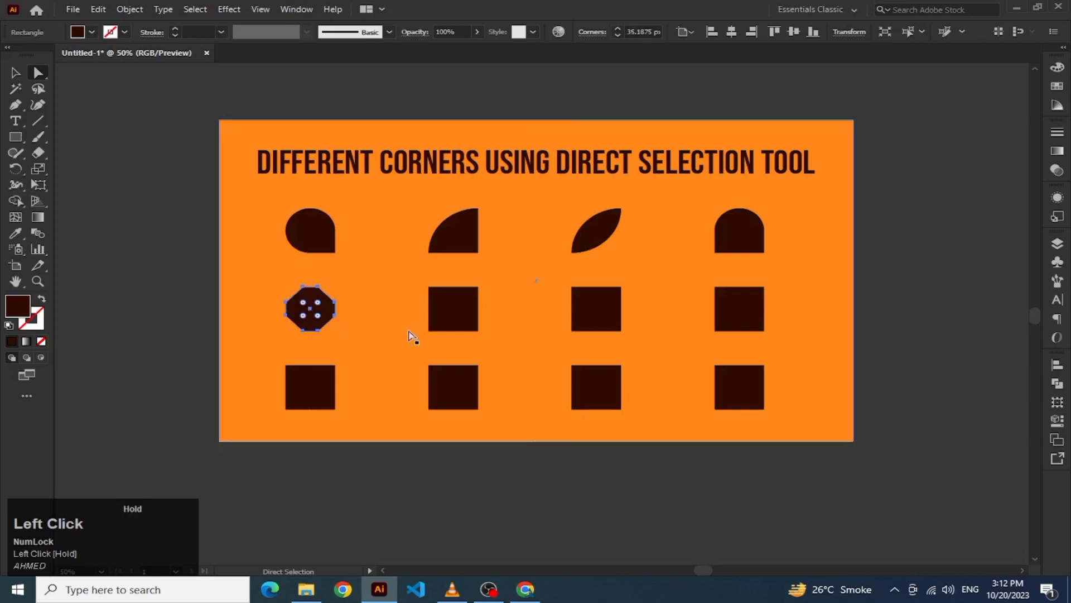
Chamfer the upper-left corner of the second row's second square to about 45.6 px and its lower-right corner similarly.
left_click(436, 301)
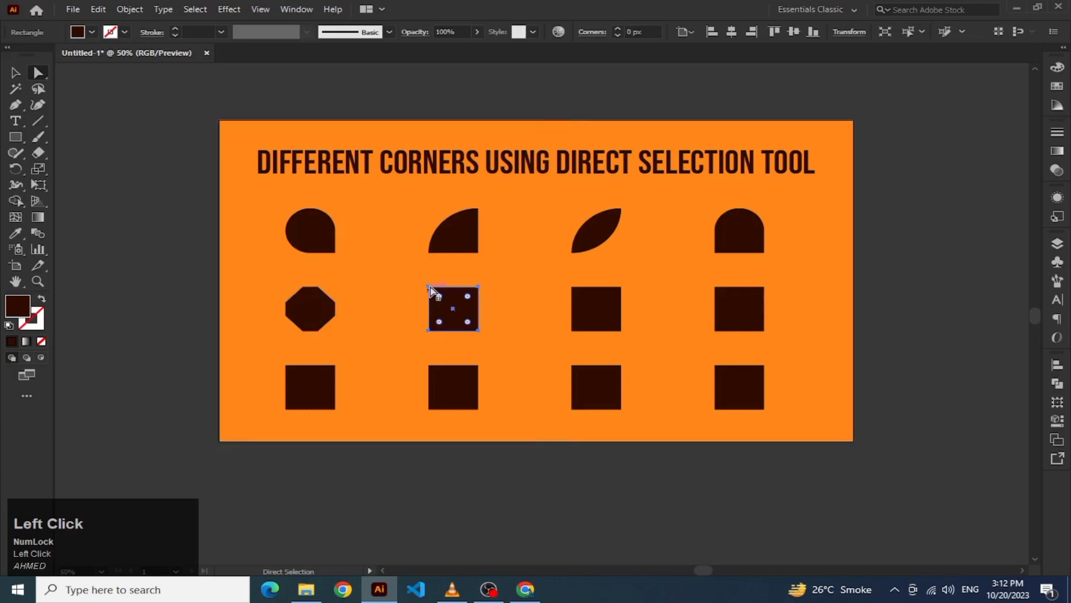
left_click(429, 287)
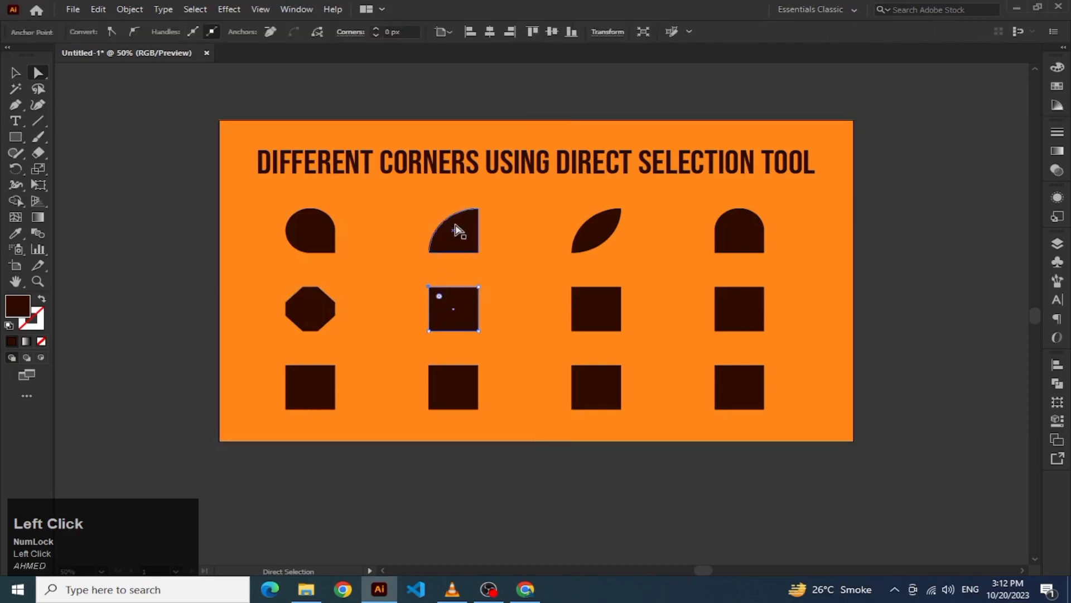
left_click(430, 287)
mouse_move(439, 299)
left_mouse_down()
mouse_move(457, 320)
mouse_move(445, 307)
mouse_move(448, 315)
left_mouse_up()
key("Down")
key("Down")
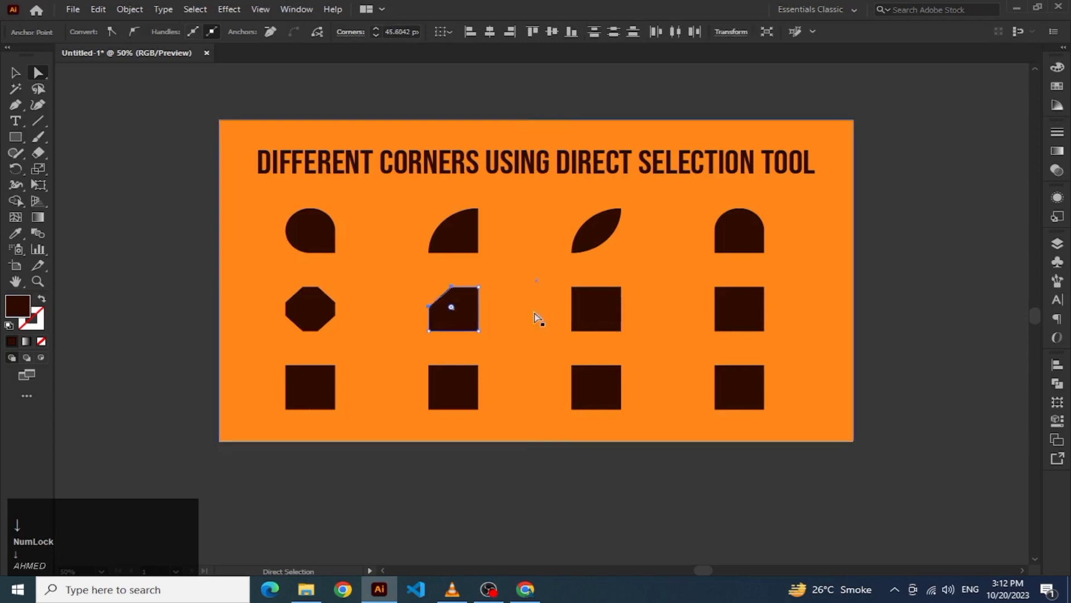
left_click(479, 331)
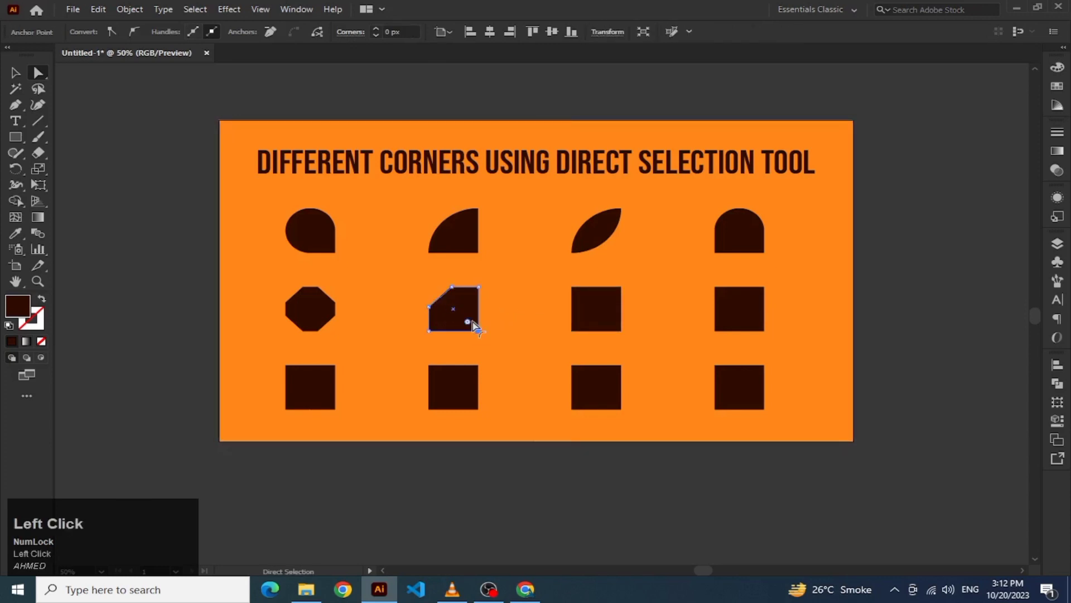
mouse_move(468, 323)
left_mouse_down()
mouse_move(447, 301)
mouse_move(462, 311)
left_mouse_up()
Chamfer every corner of the second row's third square except the lower-right one to 49.875 px.
left_click(586, 315)
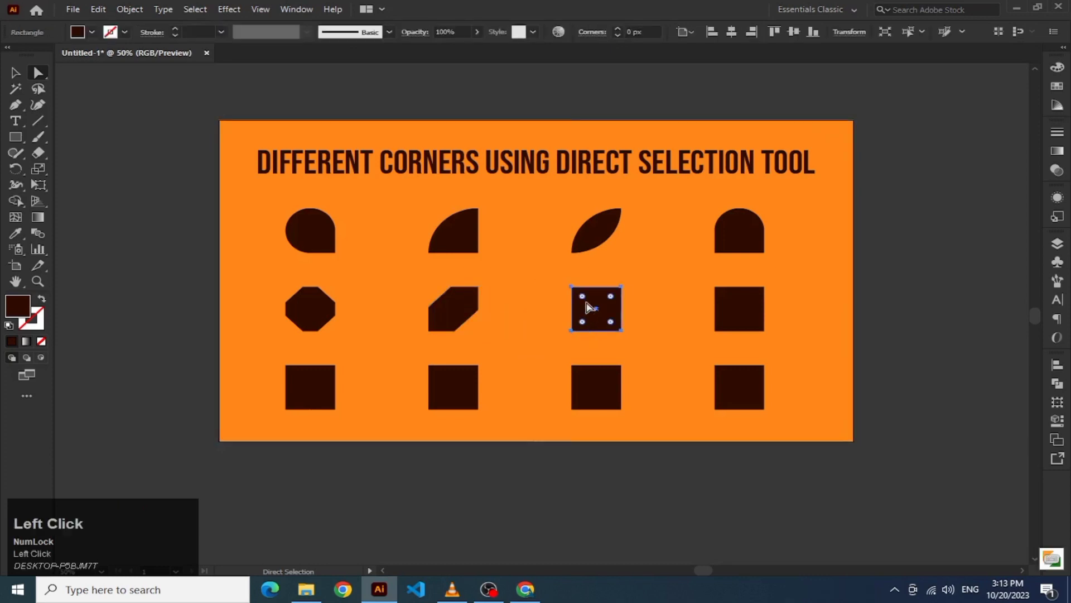
left_click(595, 322, "shift")
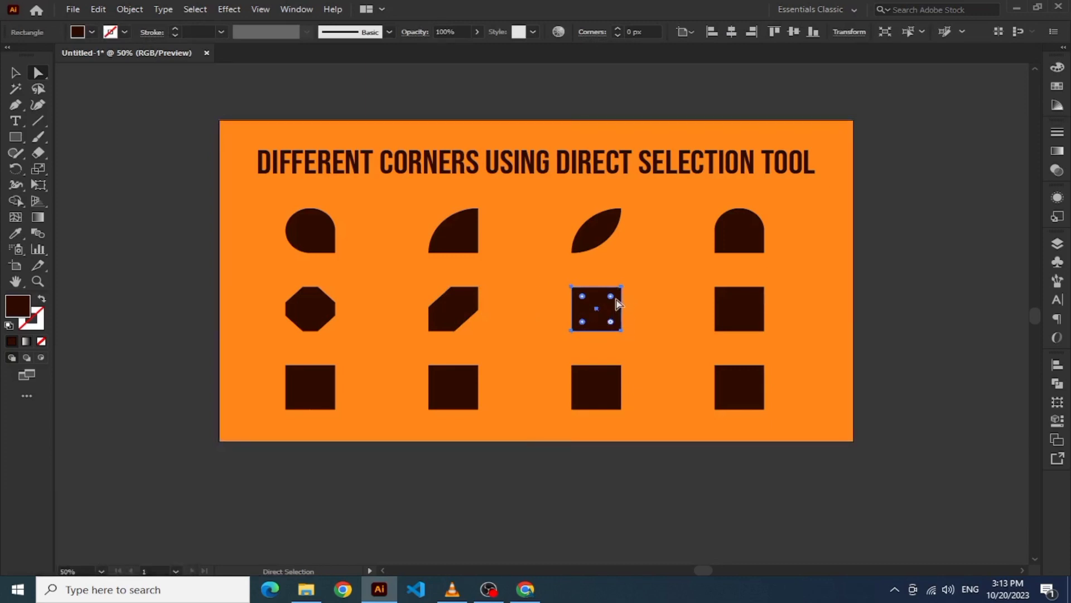
left_click_drag(611, 297, 642, 351)
key("Down")
key("Down")
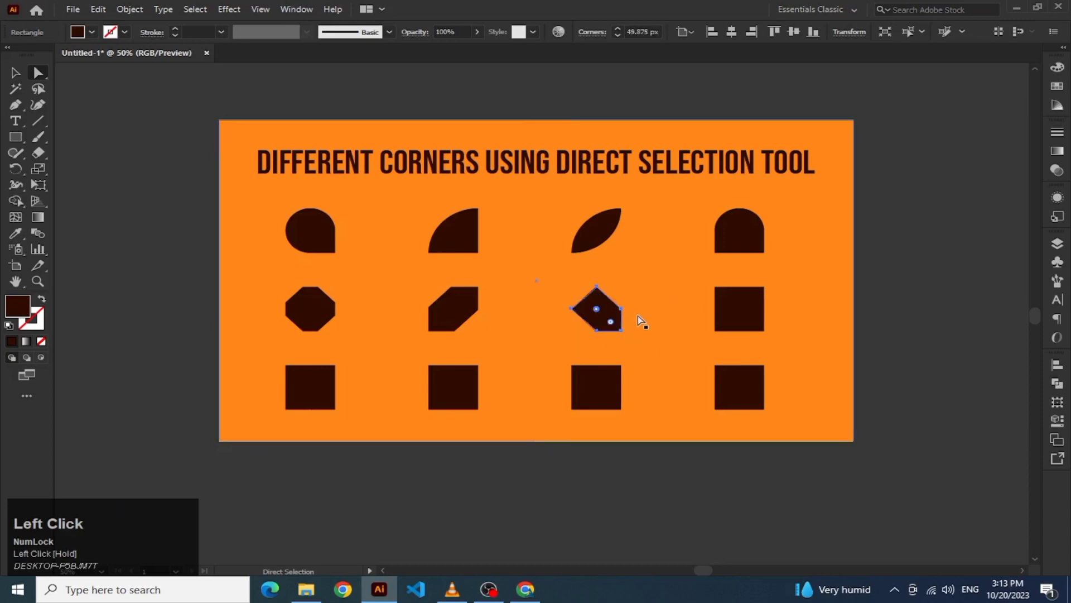
Chamfer the two upper corners of the second row's fourth square to 49.875 px, forming a house shape, and deselect it.
left_click(718, 318)
left_click(879, 289)
left_click(751, 308)
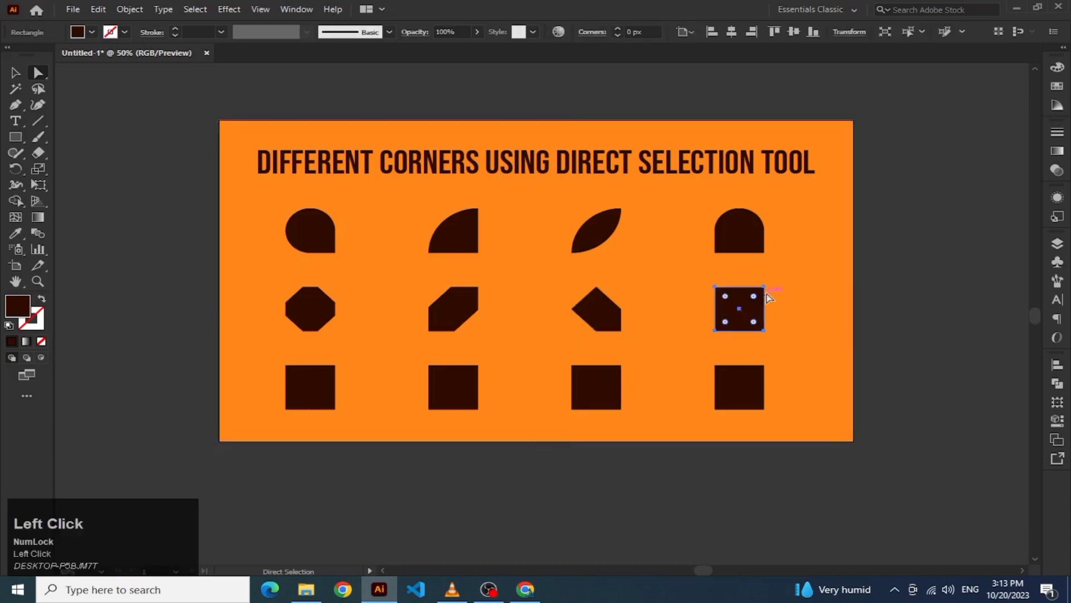
left_click(764, 287)
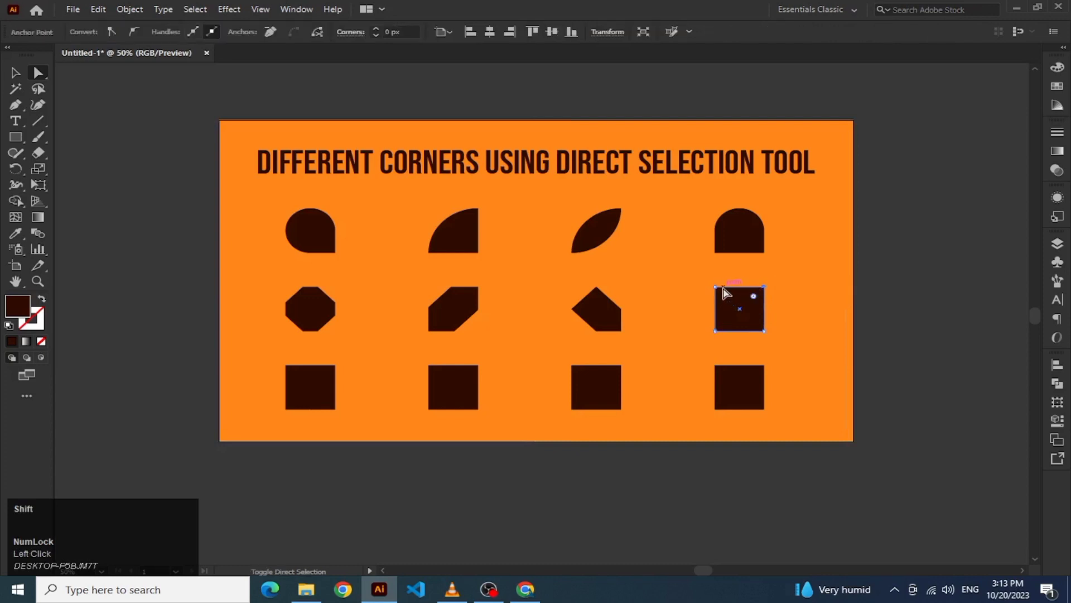
left_click(717, 288, "shift")
left_click(717, 290)
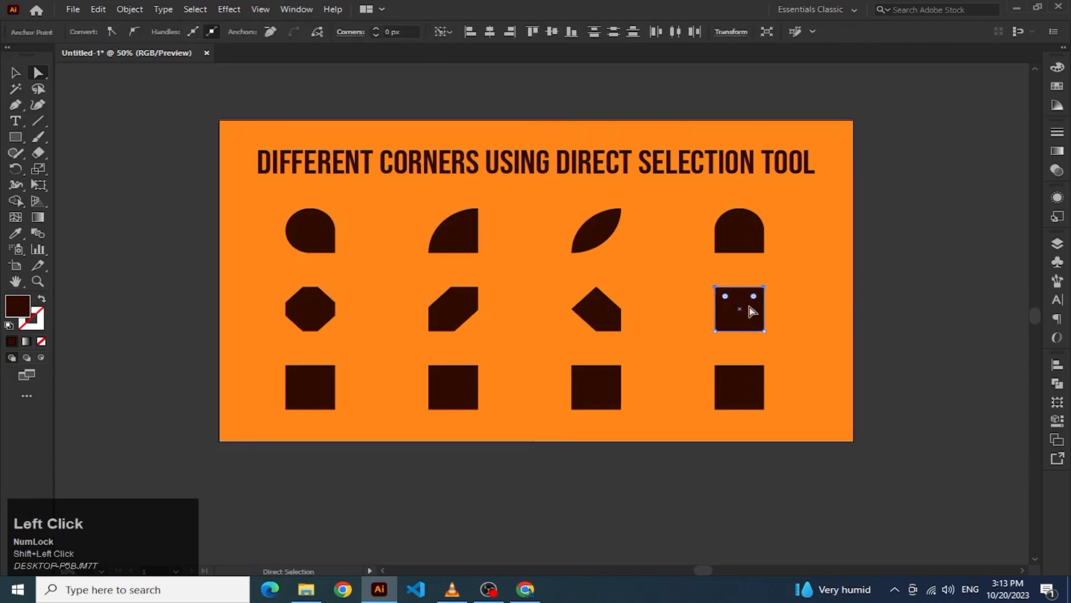
left_click_drag(754, 300, 752, 323)
left_click(916, 306)
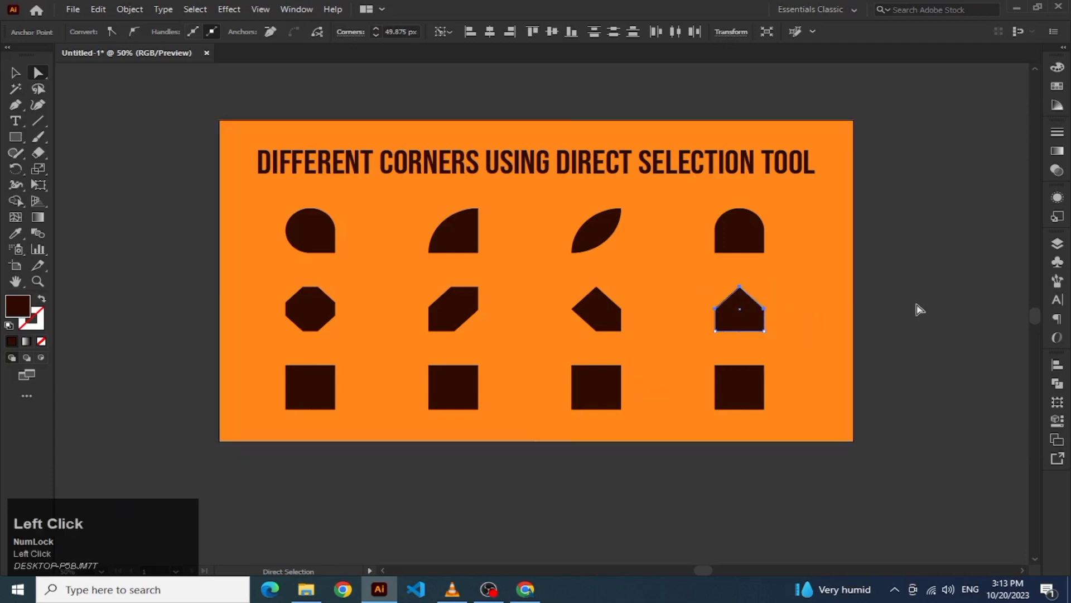
left_click(39, 73)
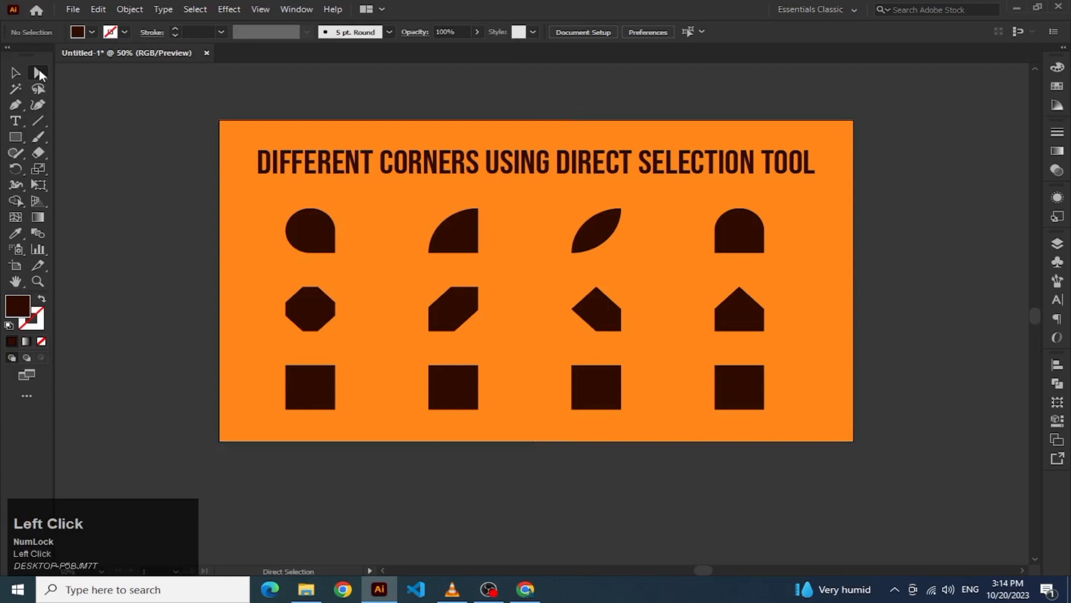
double_click(297, 374)
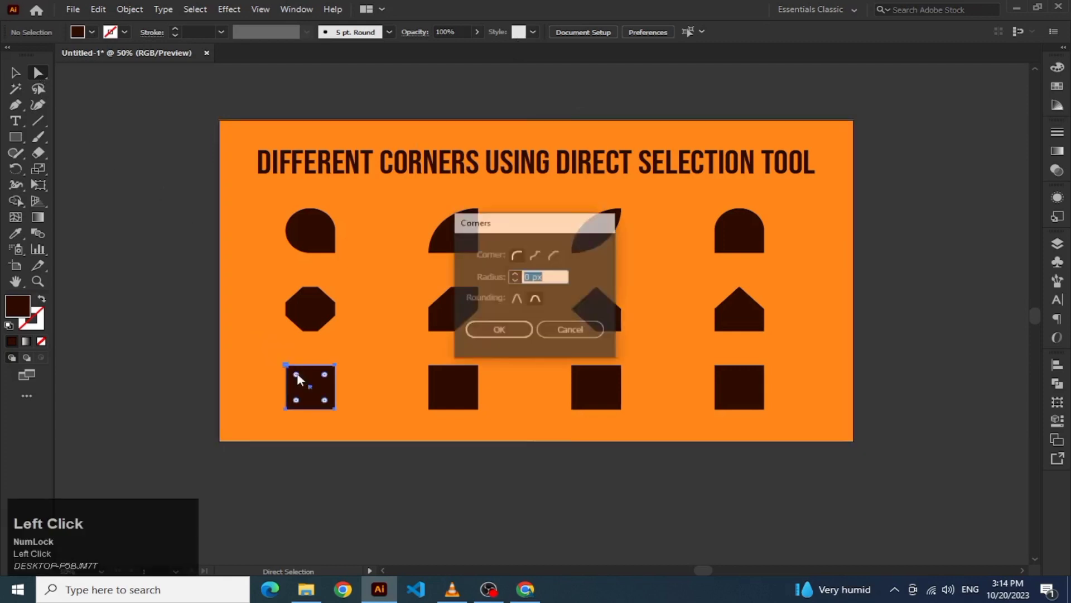
left_click(569, 329)
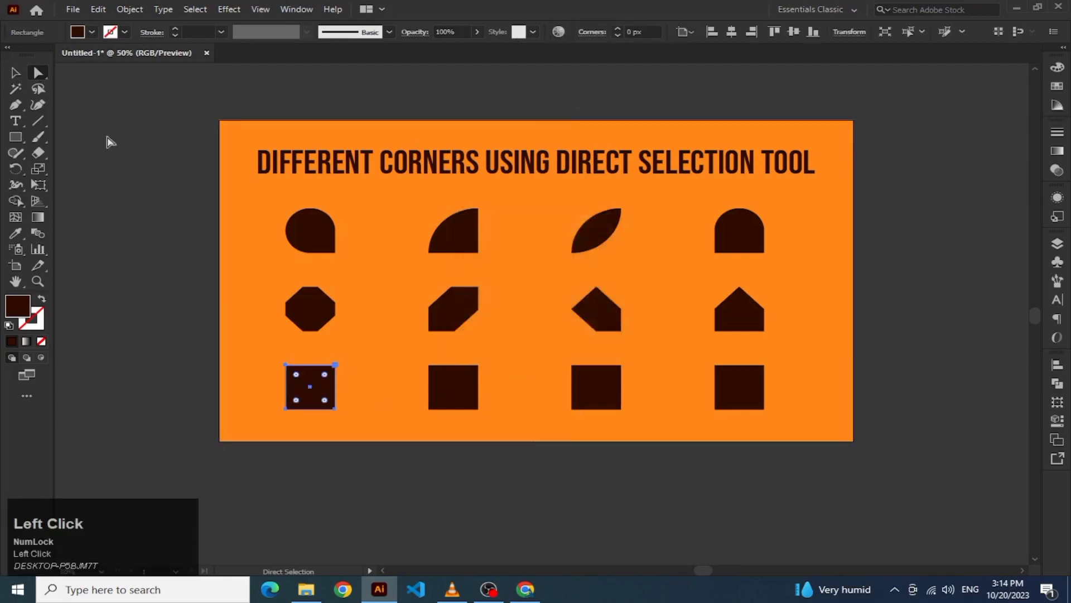
left_click(84, 121)
Apply the Inverted Round option to the bottom row's first square and enlarge its upper-left corner radius to 77.3125 px.
left_click(302, 380)
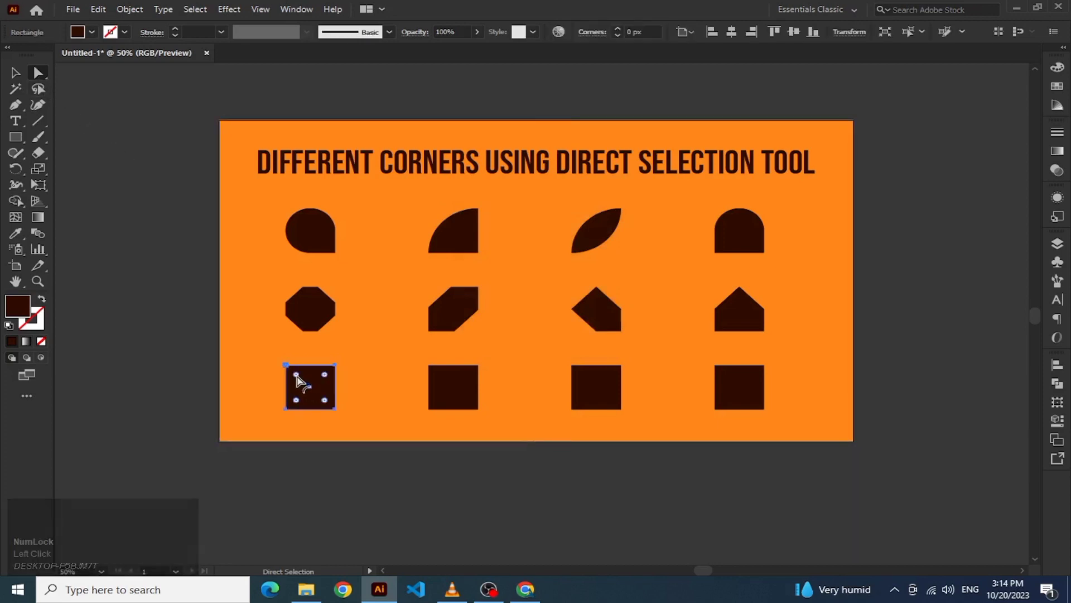
left_click(295, 373)
double_click(296, 374)
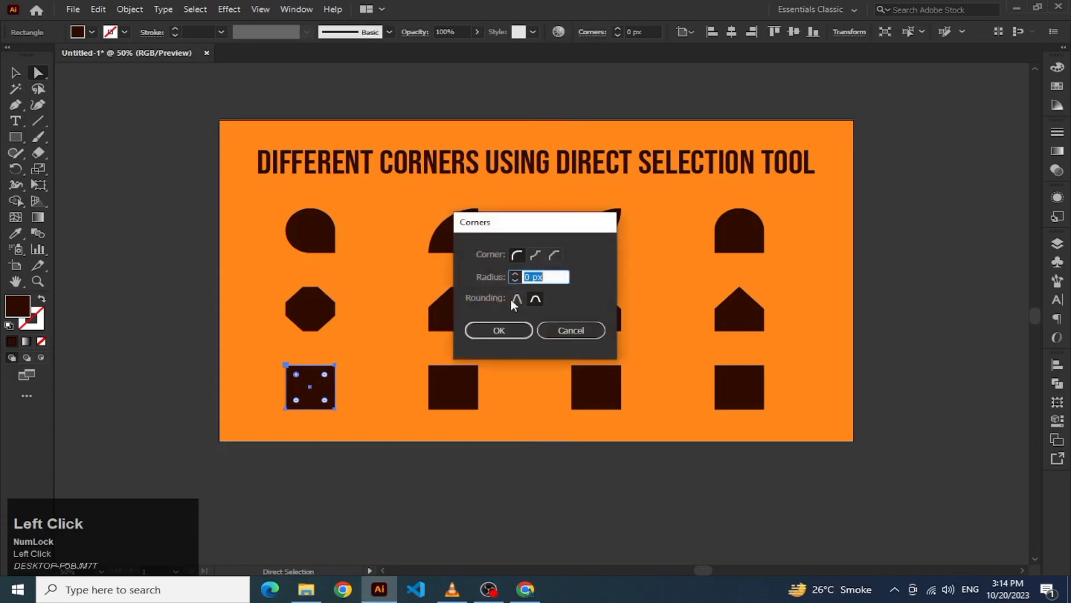
left_click_drag(484, 226, 598, 191)
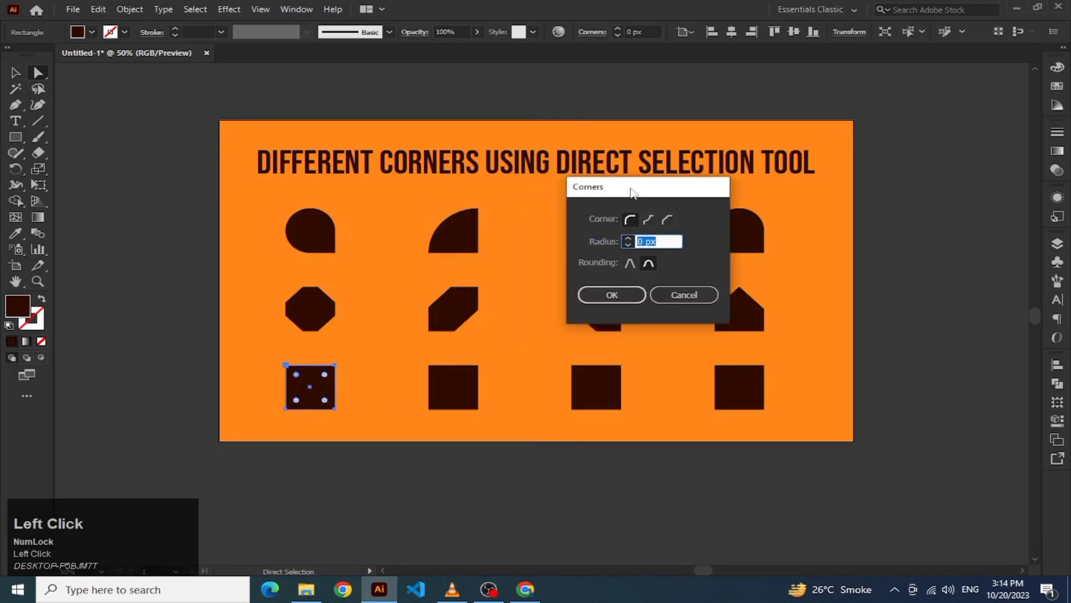
left_click(650, 220)
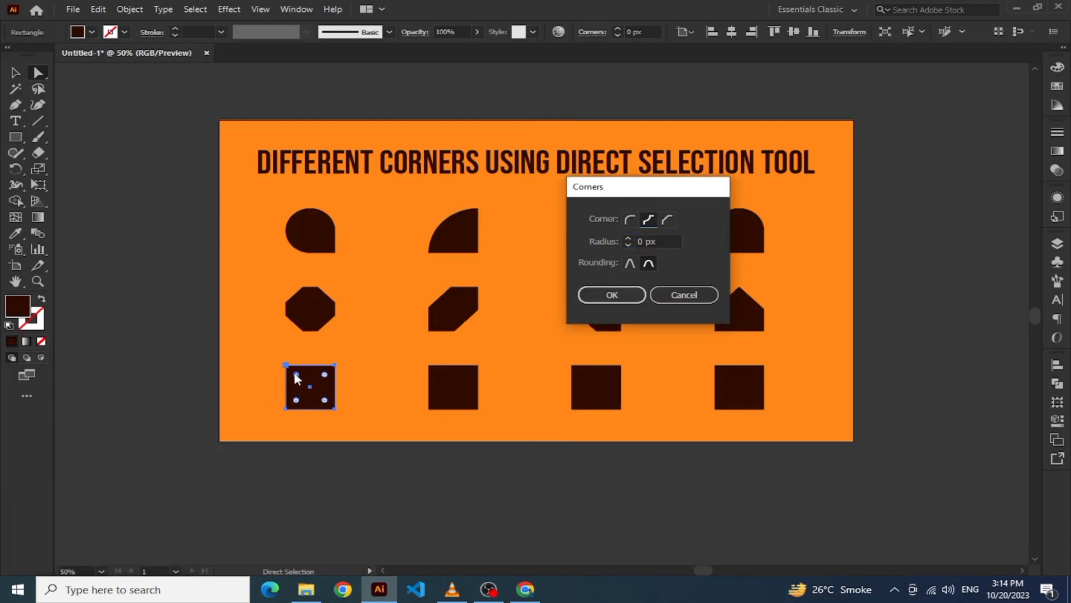
left_click(609, 296)
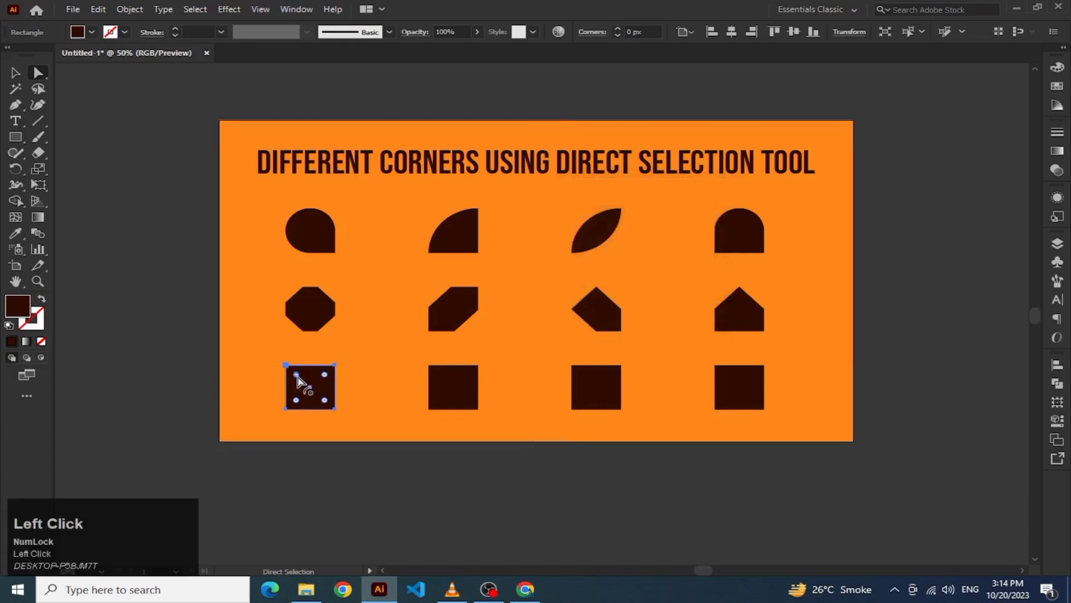
left_click_drag(298, 376, 328, 403)
Preview the Inverted Round, Chamfer and Round types on the upper-left corner of the bottom row's first shape, and discard the changes.
double_click(326, 403)
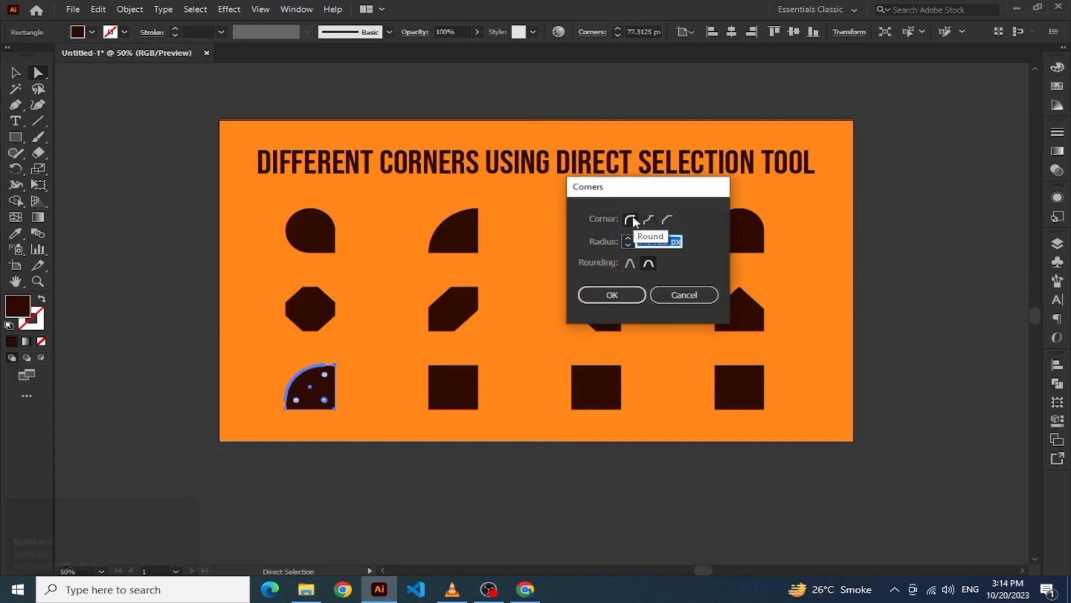
left_click(648, 219)
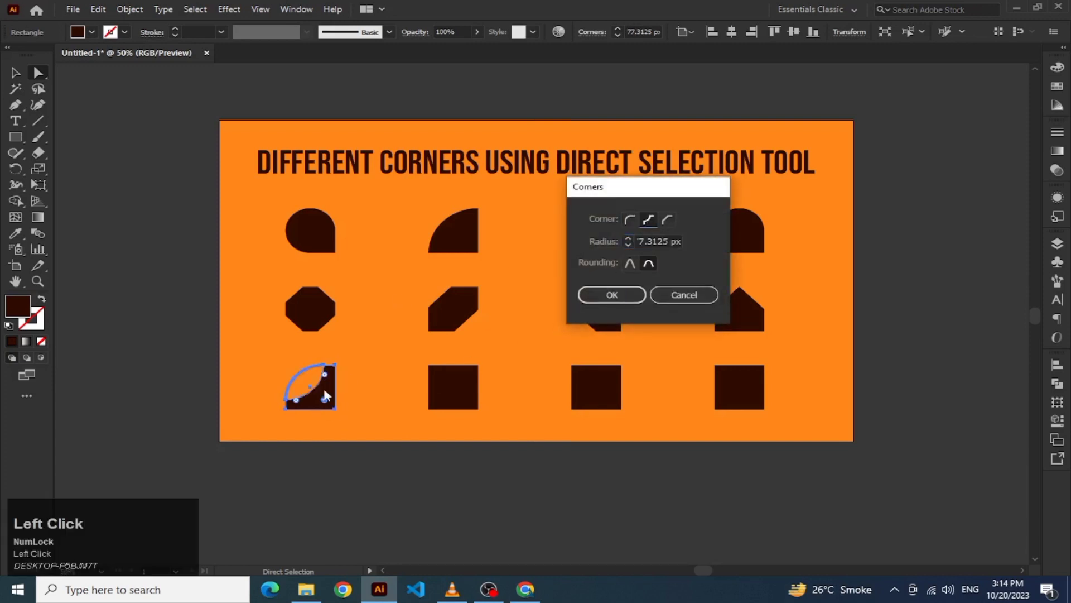
left_click(665, 220)
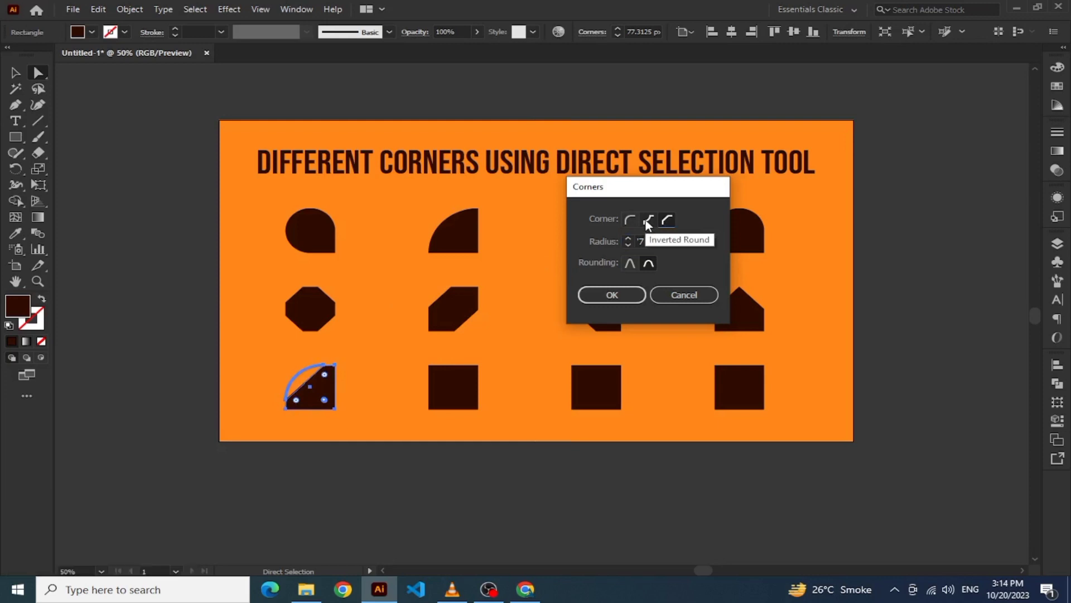
left_click(645, 218)
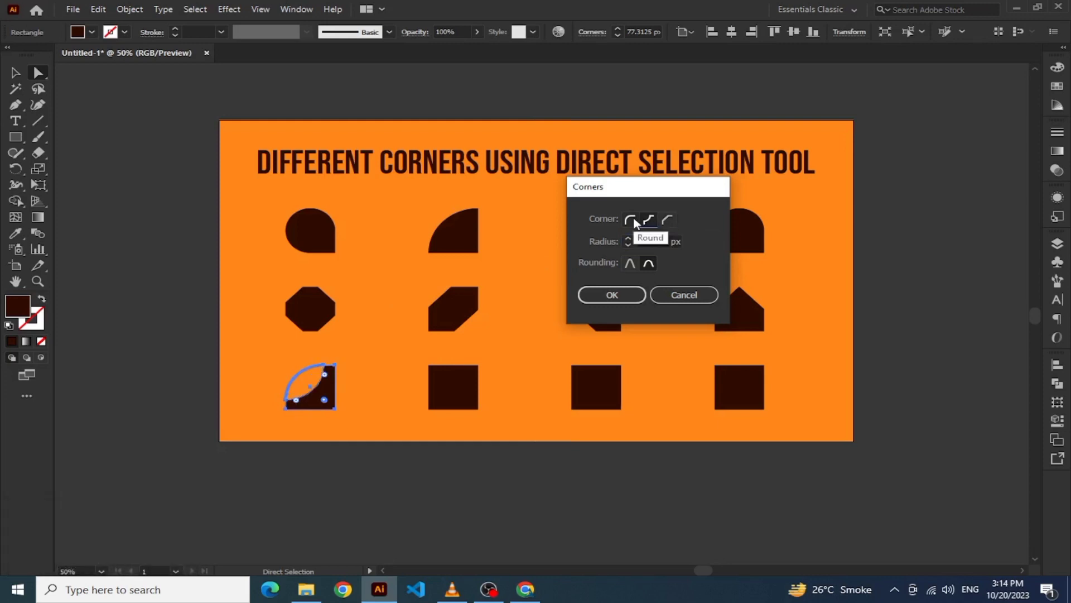
left_click(633, 220)
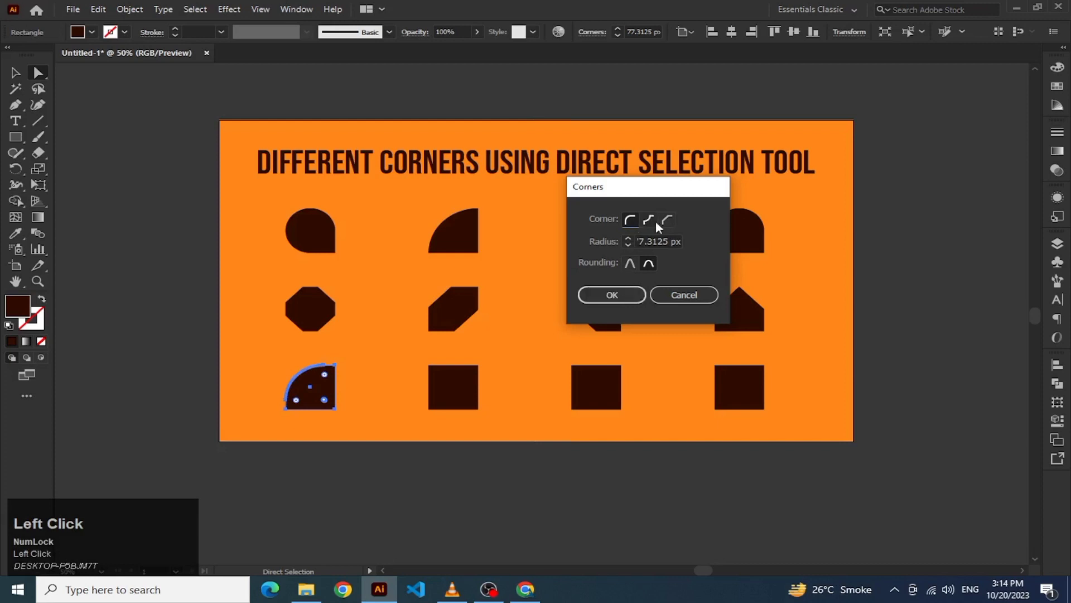
left_click(698, 290)
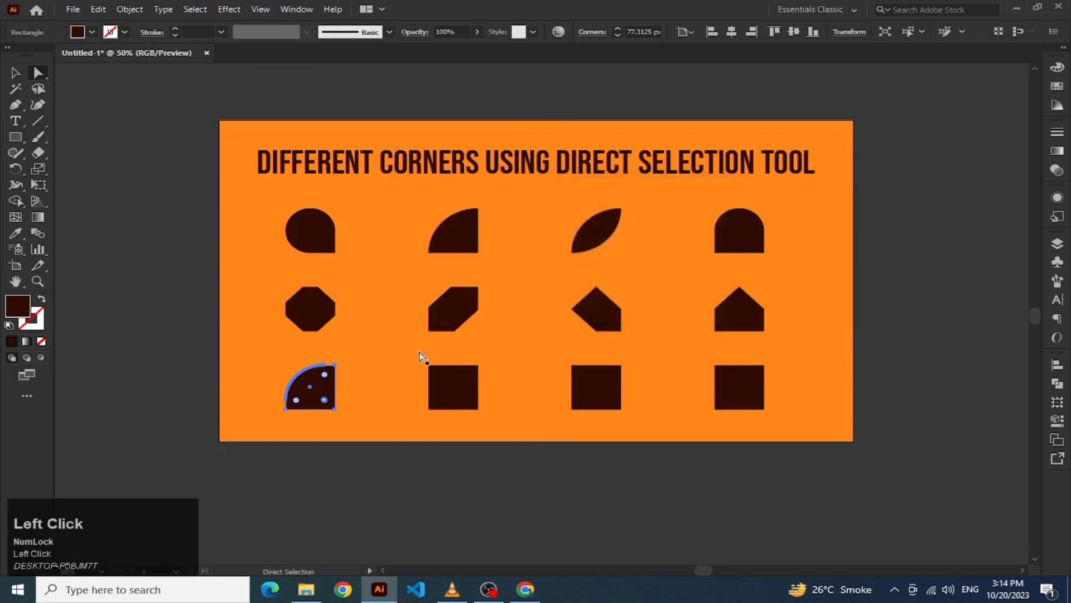
Change the upper-left corner of the bottom row's first shape to the Inverted Round type.
left_click(324, 398)
double_click(325, 400)
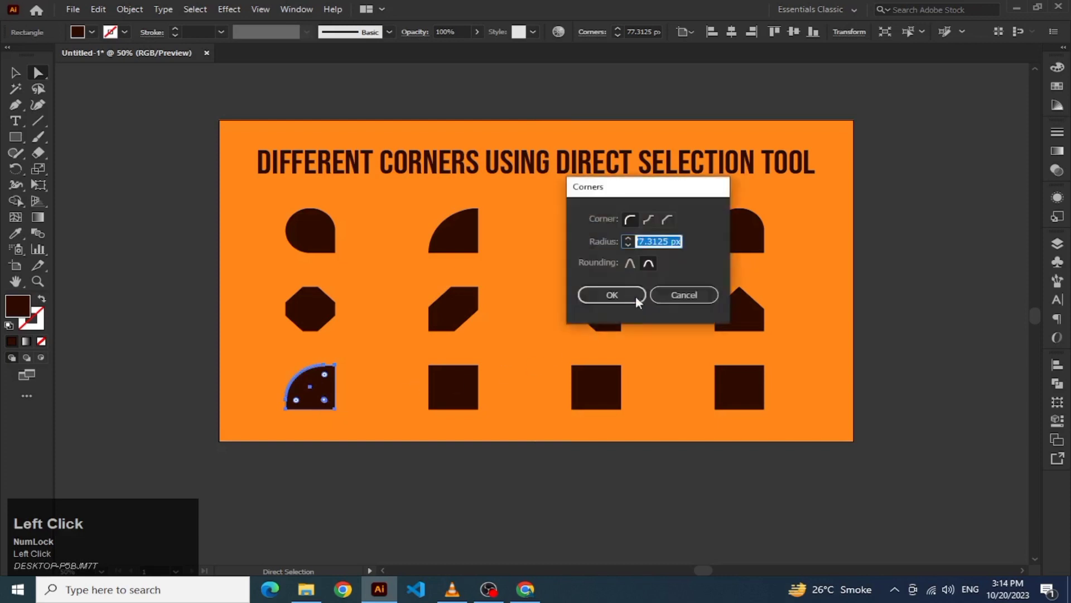
left_click(647, 219)
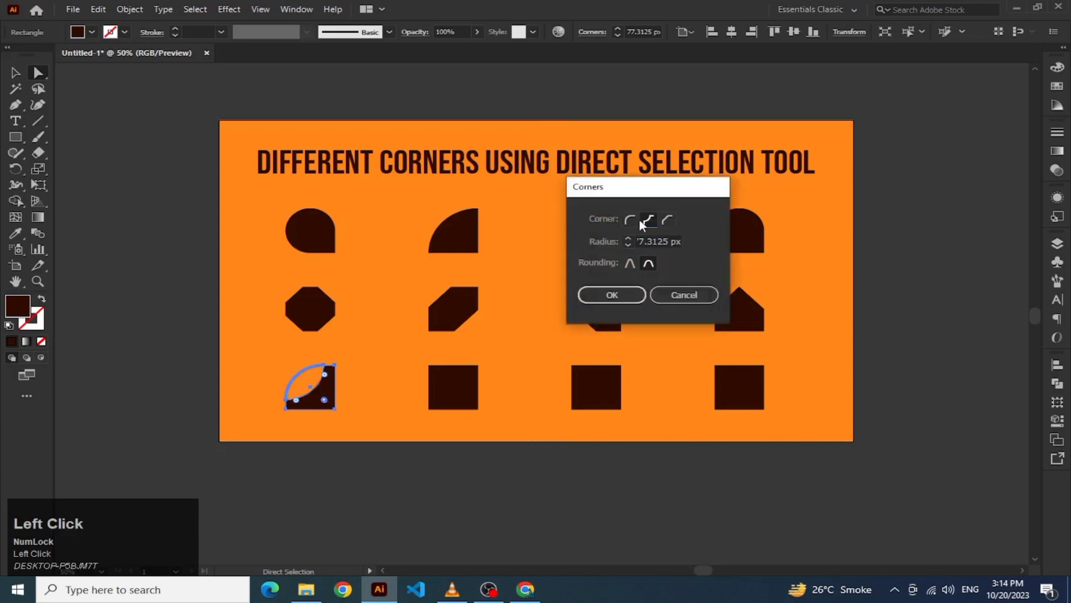
left_click(637, 219)
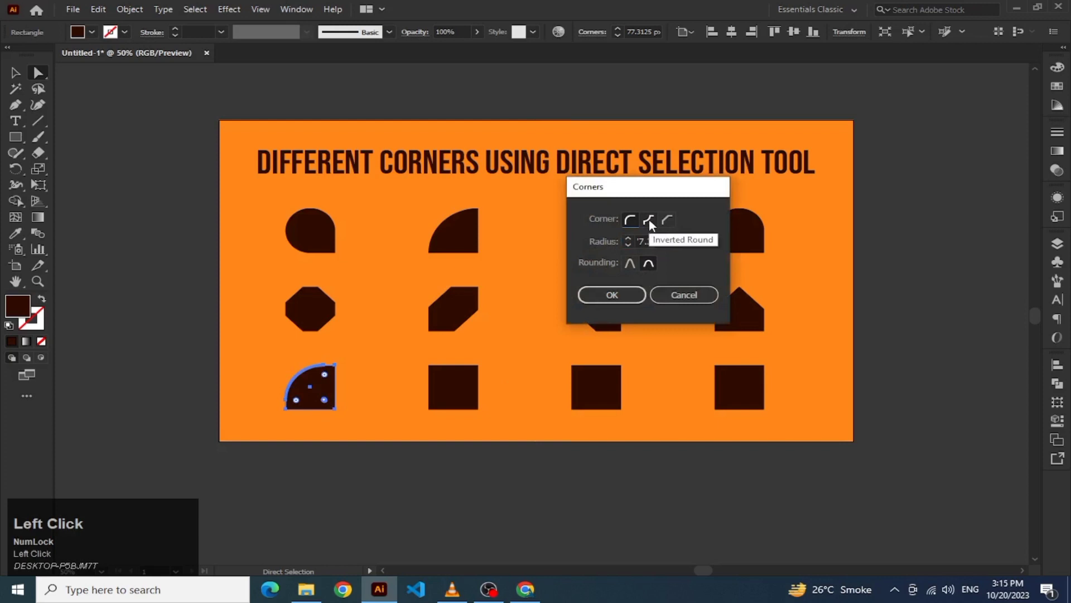
left_click(650, 222)
left_click(612, 295)
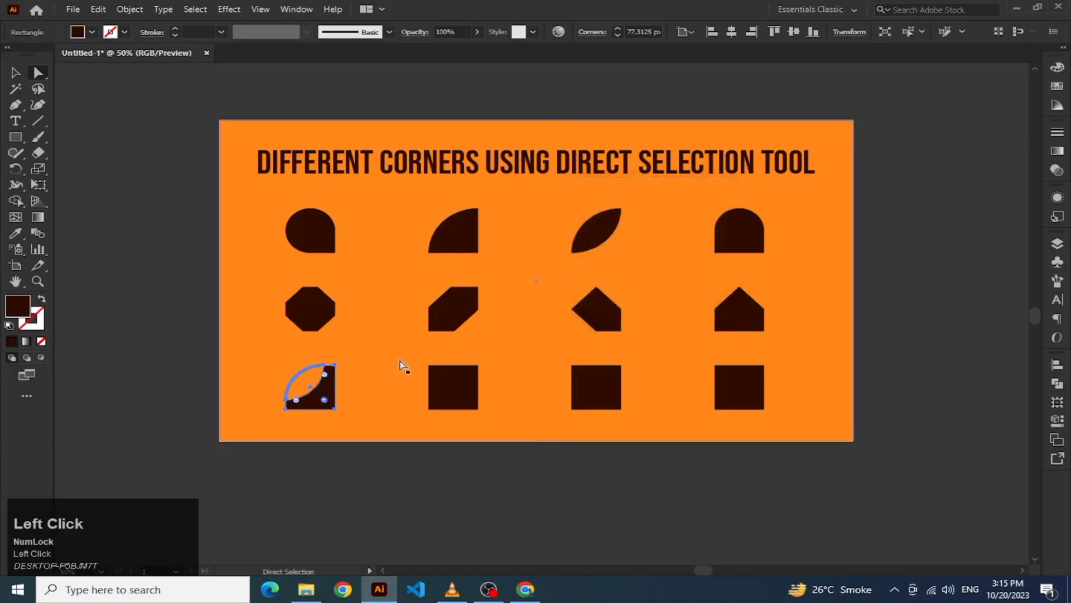
Try the Round, Chamfer and Inverted Round types on the upper-left corner of the bottom row's first shape, and reduce its radius to 27.0625 px.
left_click(593, 33)
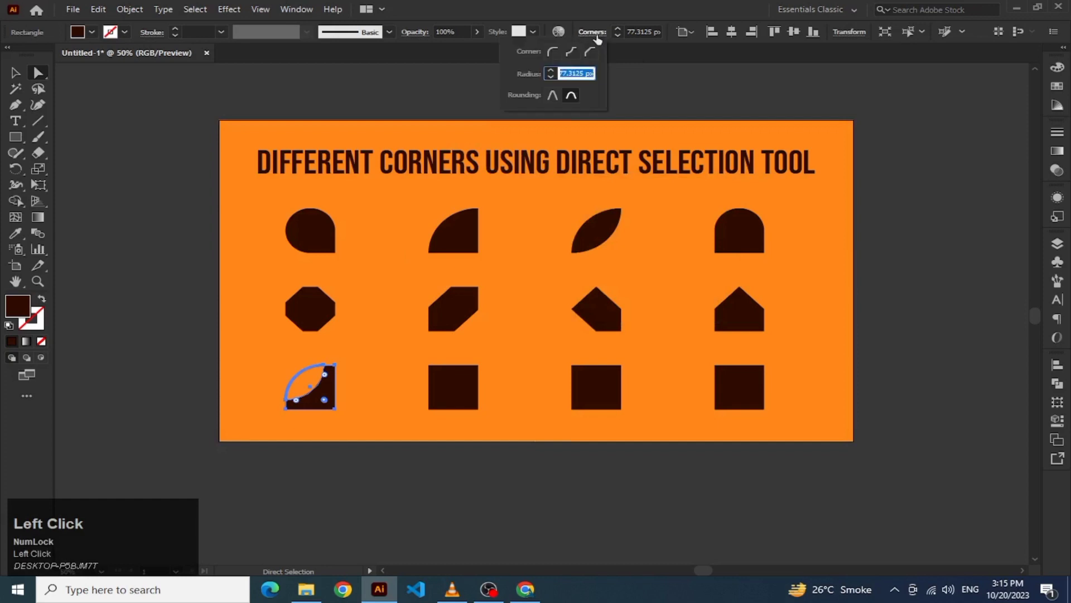
left_click(572, 50)
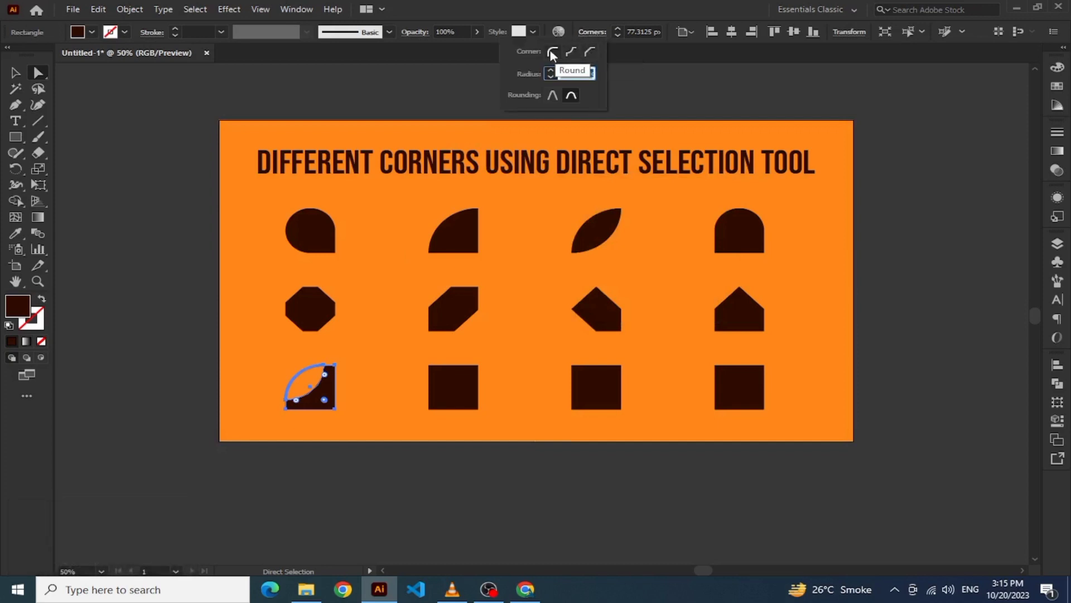
left_click(553, 51)
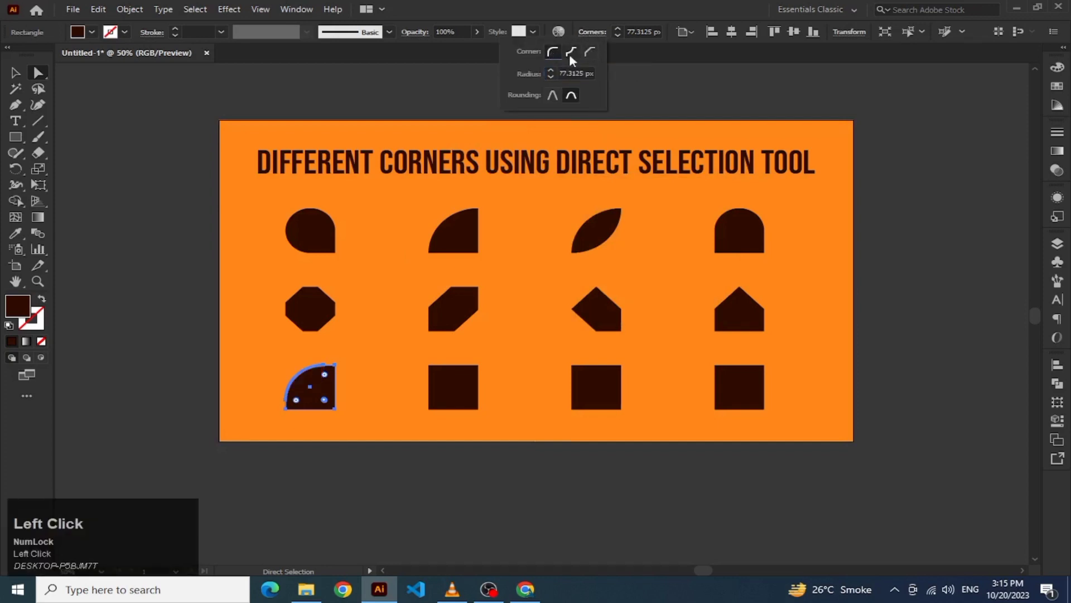
left_click(590, 52)
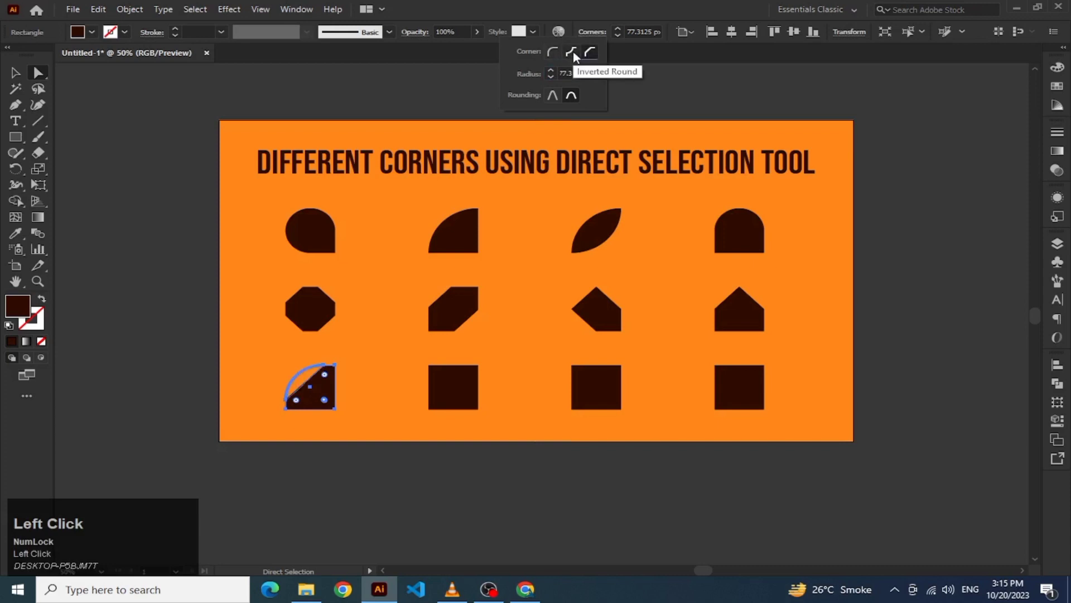
left_click(575, 53)
left_click_drag(325, 401, 337, 411)
left_click_drag(329, 404, 302, 377)
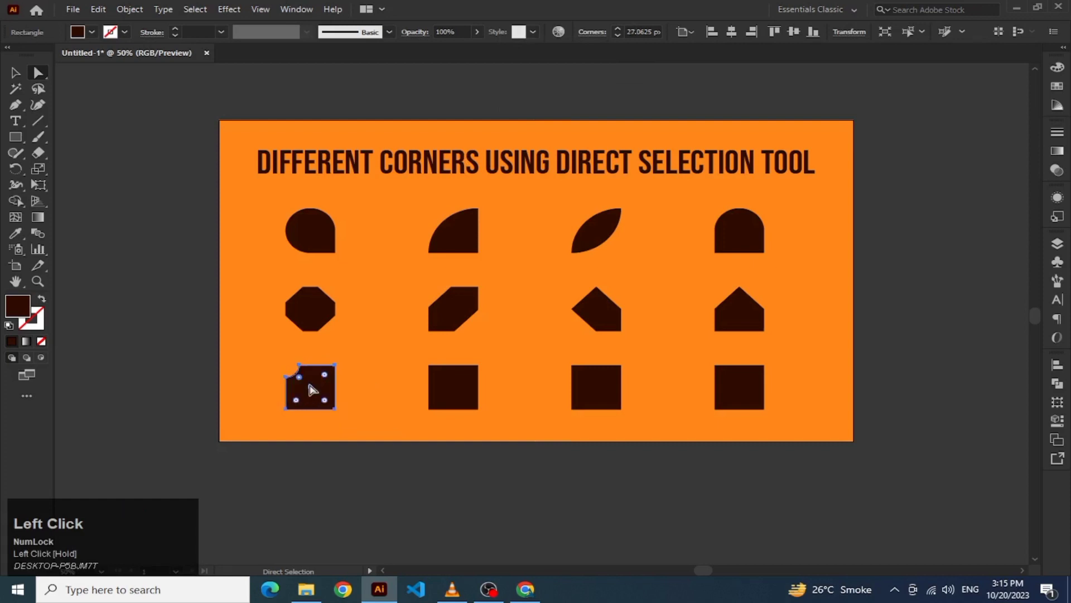
Undo all corner changes on the bottom row's first shape back to a plain square, and deselect it.
key("ctrl+z")
key("ctrl+z")
key("ctrl+z")
key("ctrl+z")
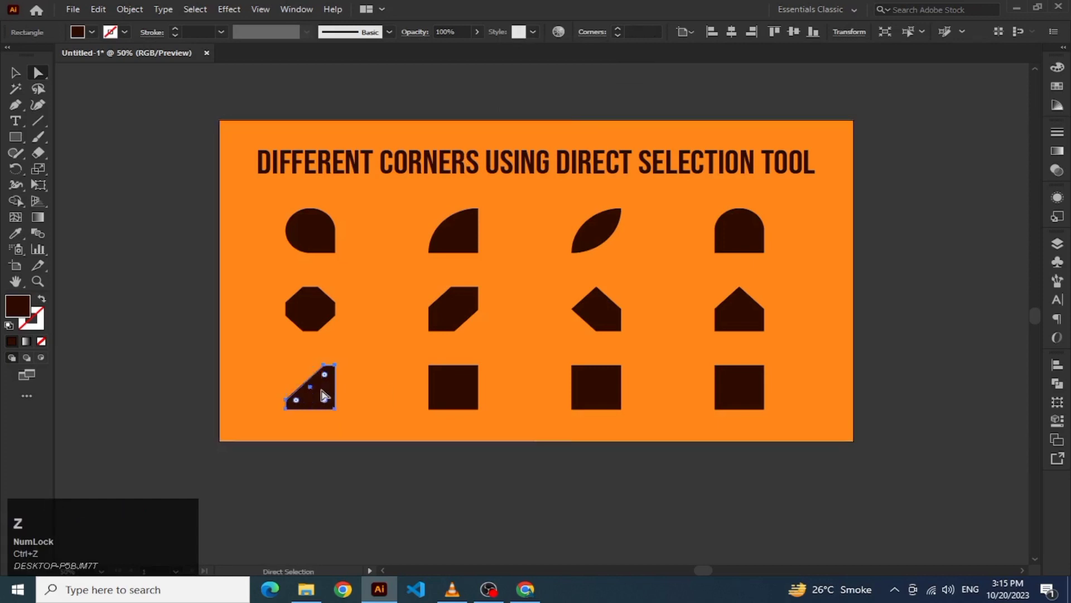
key("ctrl+z")
key("ctrl+z")
key("ctrl+z")
left_click(199, 338)
Give all four corners of the bottom row's first square an Inverted Round of 49.875 px, forming a four-pointed star.
left_click(300, 388)
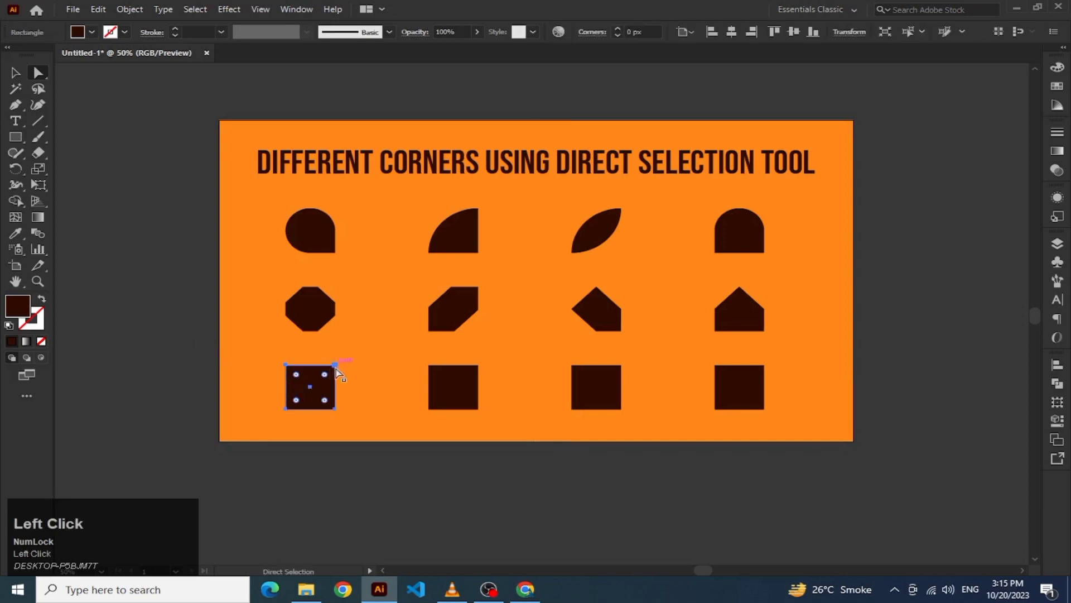
left_click_drag(325, 375, 323, 385)
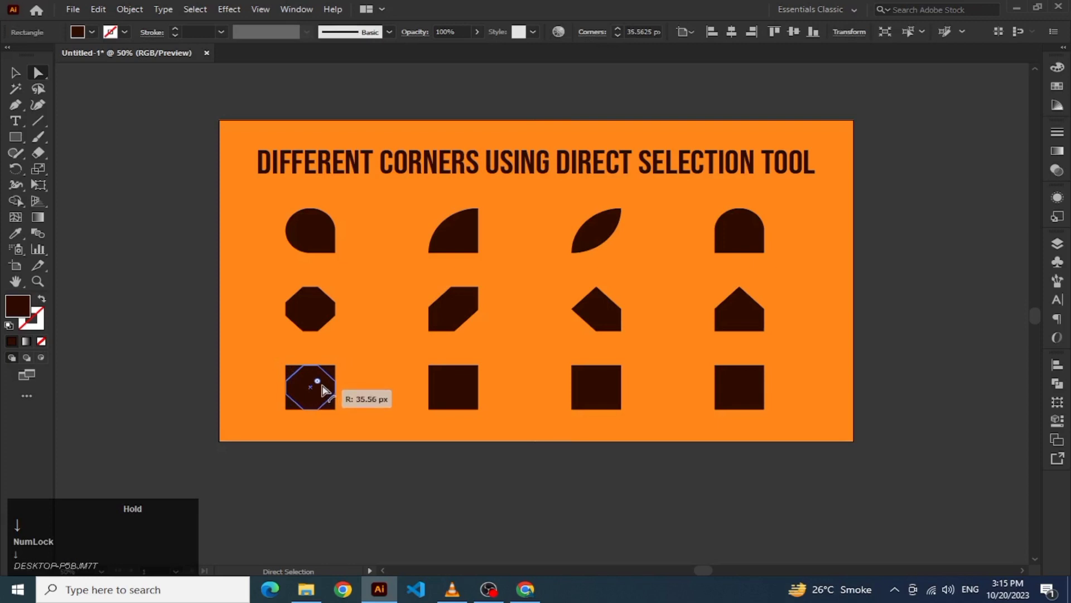
left_click_drag(324, 389, 321, 394)
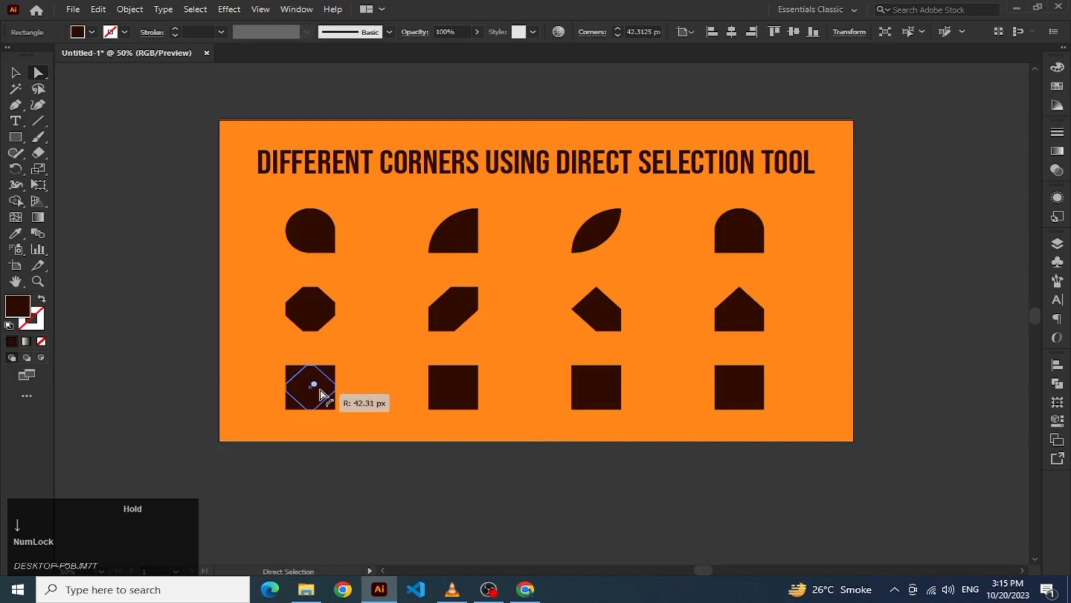
mouse_move(322, 394)
left_mouse_down()
mouse_move(329, 378)
mouse_move(335, 397)
left_mouse_up()
left_click(380, 391)
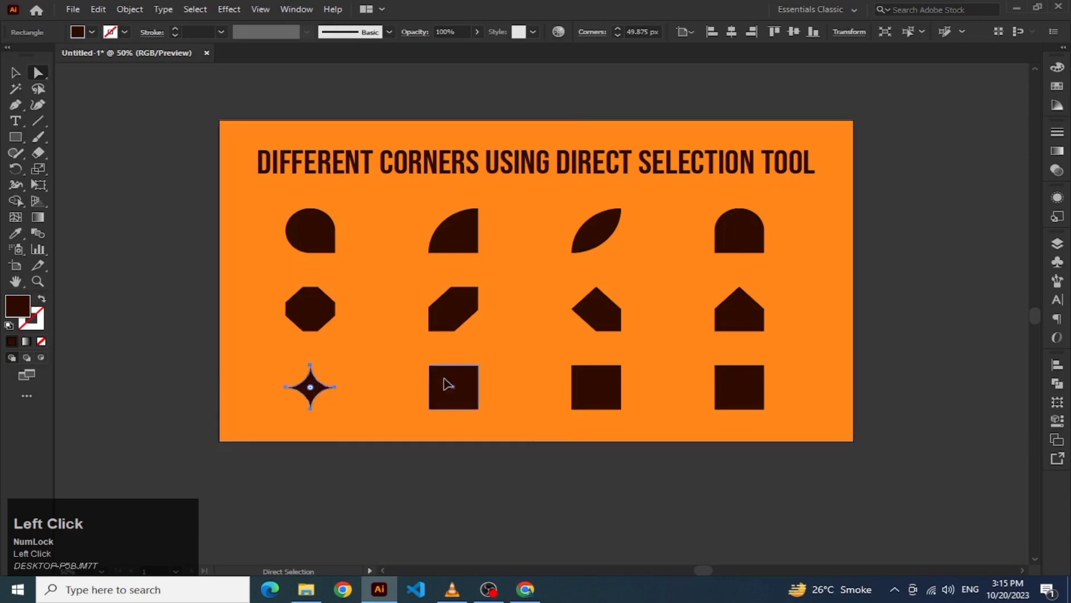
Apply Inverted Round corners of about 54.6 px to the upper-left and lower-right corners of the bottom row's second square.
left_click(444, 380)
left_click(429, 366)
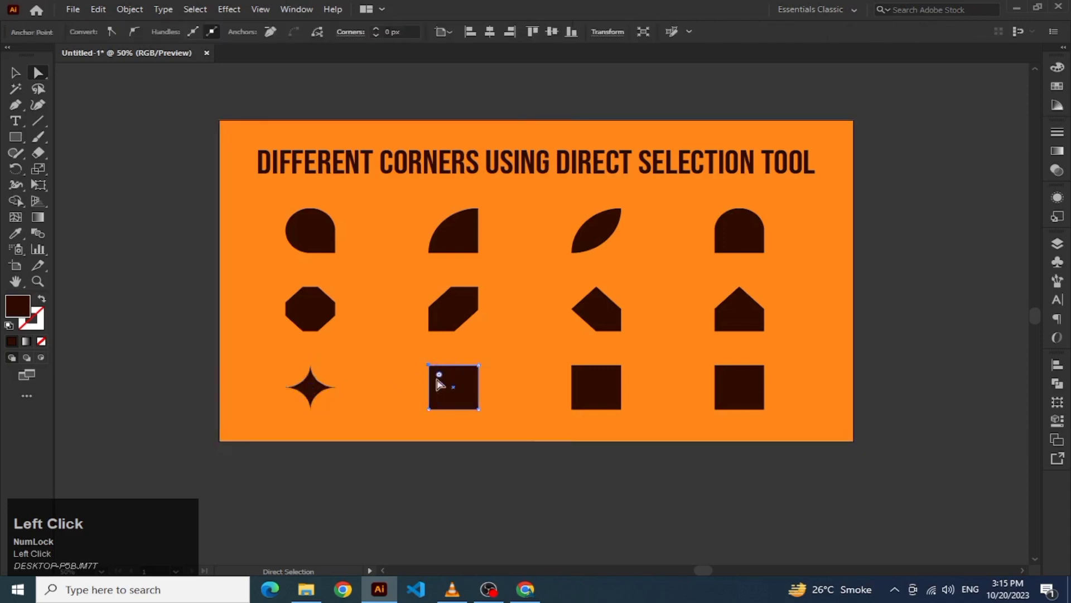
left_click_drag(439, 380, 459, 400)
key("Down")
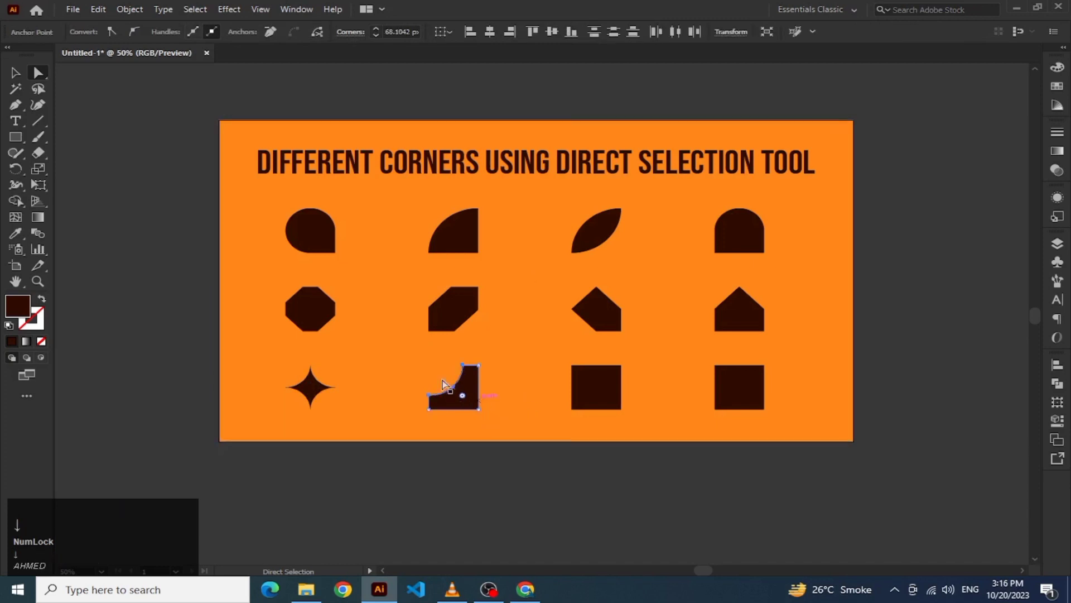
key("ctrl+z")
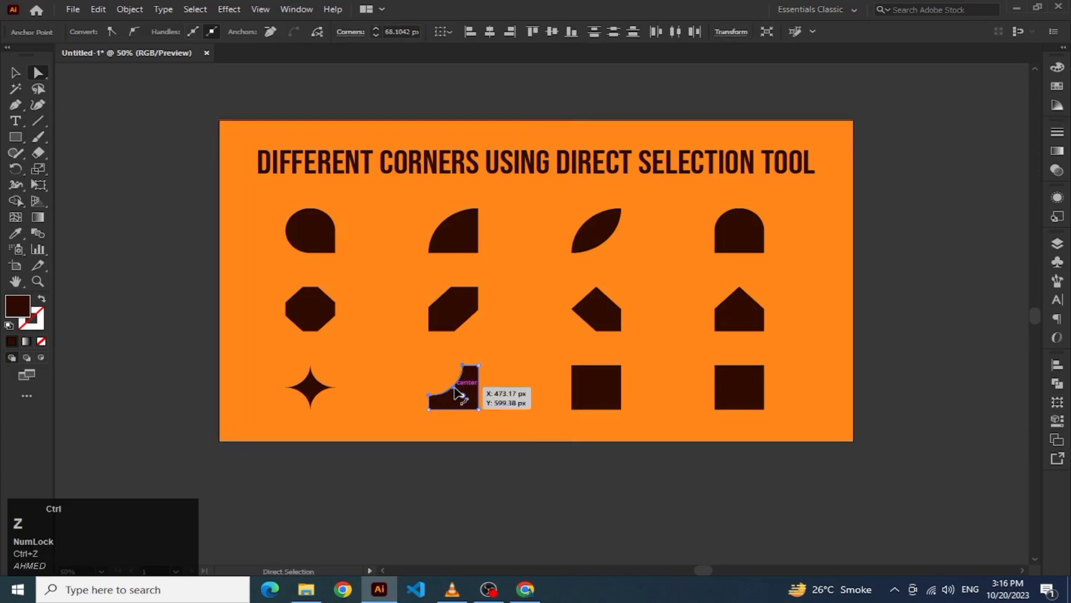
left_click(478, 407, "shift")
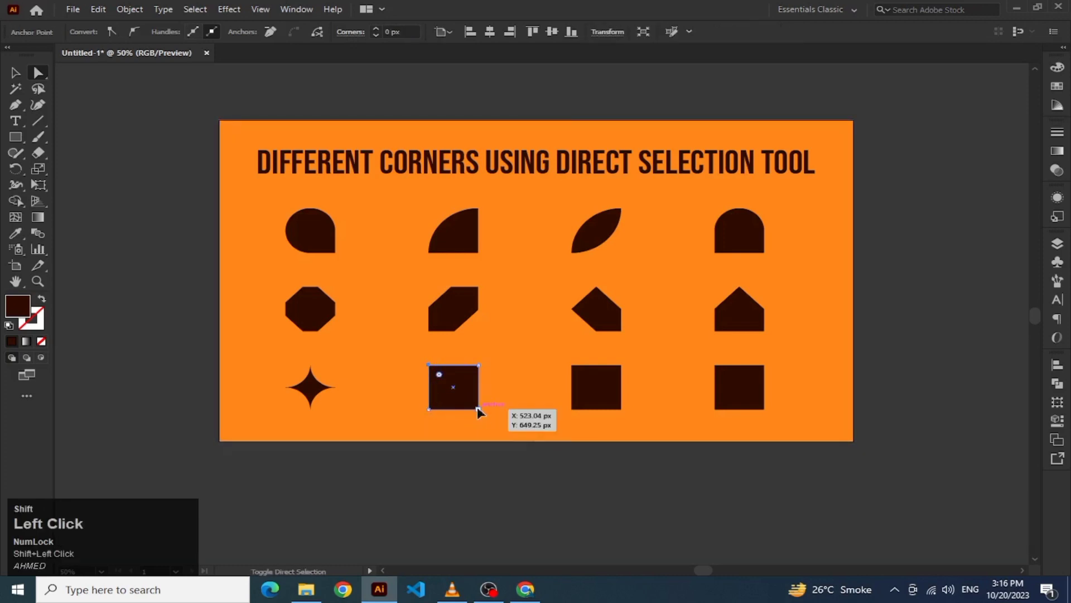
left_click_drag(467, 400, 457, 391)
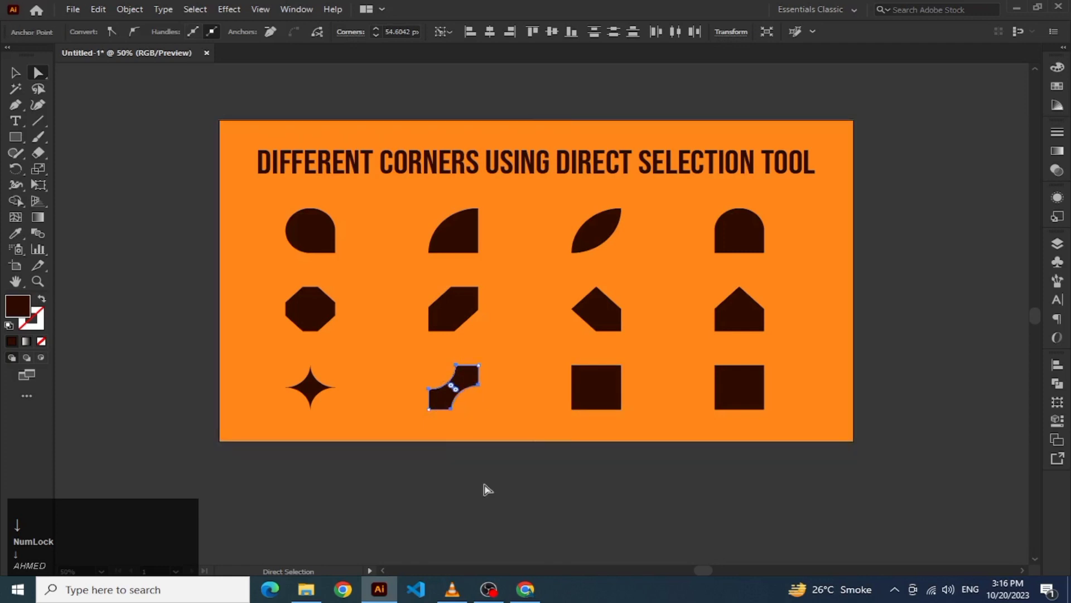
Apply Inverted Round at the maximum radius to every corner of the bottom row's third square except the lower-right one.
left_click(587, 375)
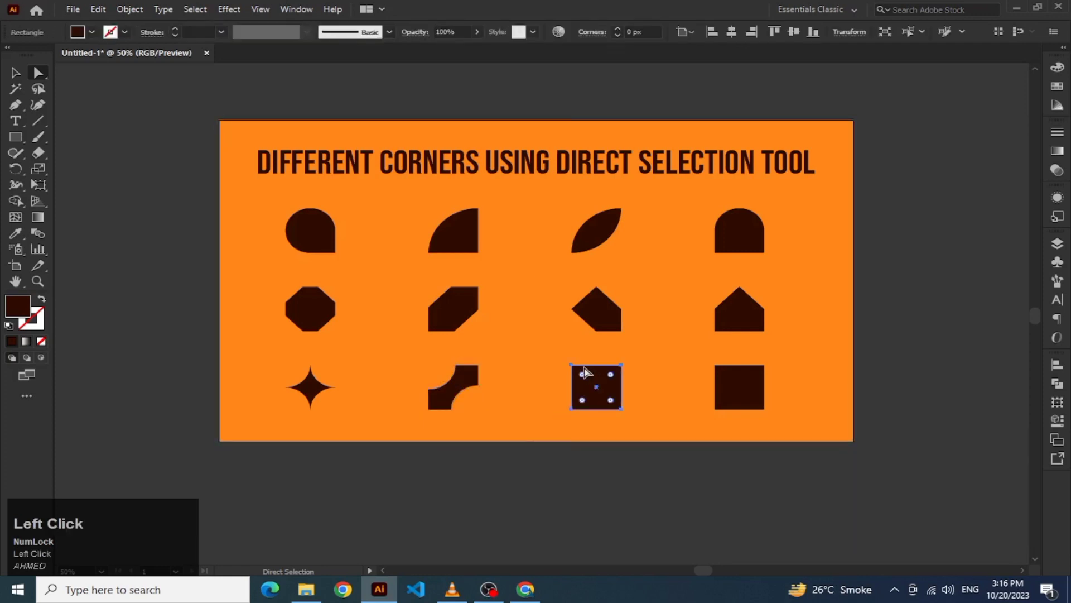
left_click(583, 374)
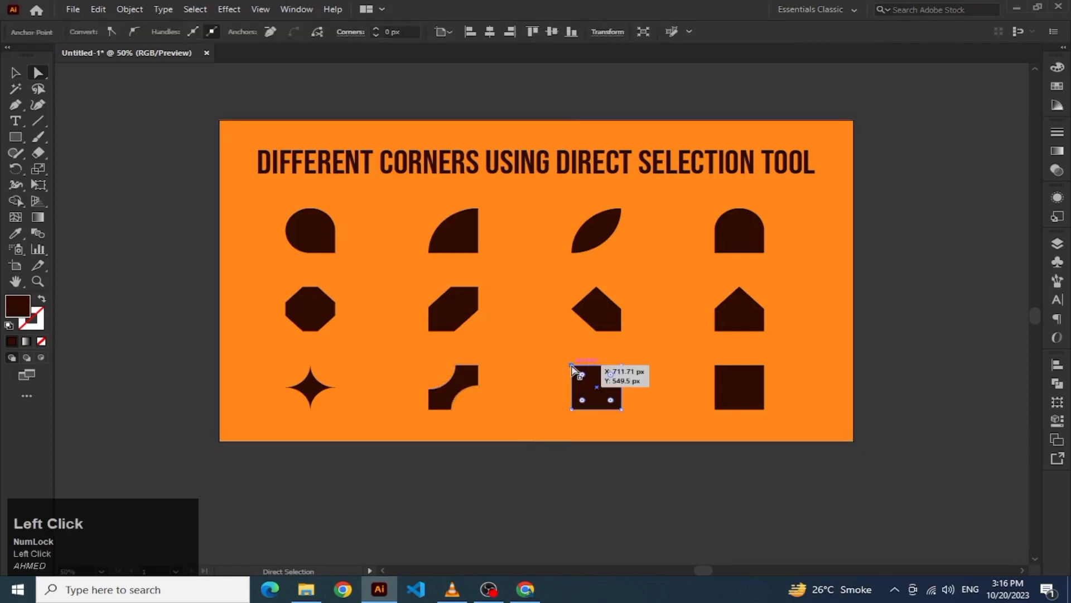
left_click(621, 366, "shift")
left_click(571, 408, "shift")
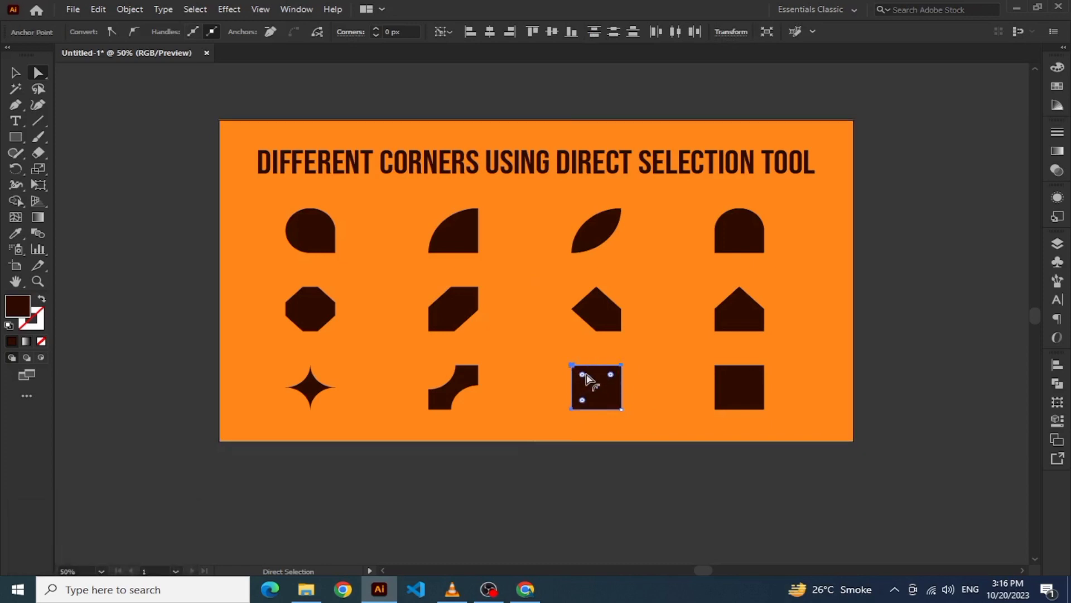
left_click_drag(582, 374, 591, 383)
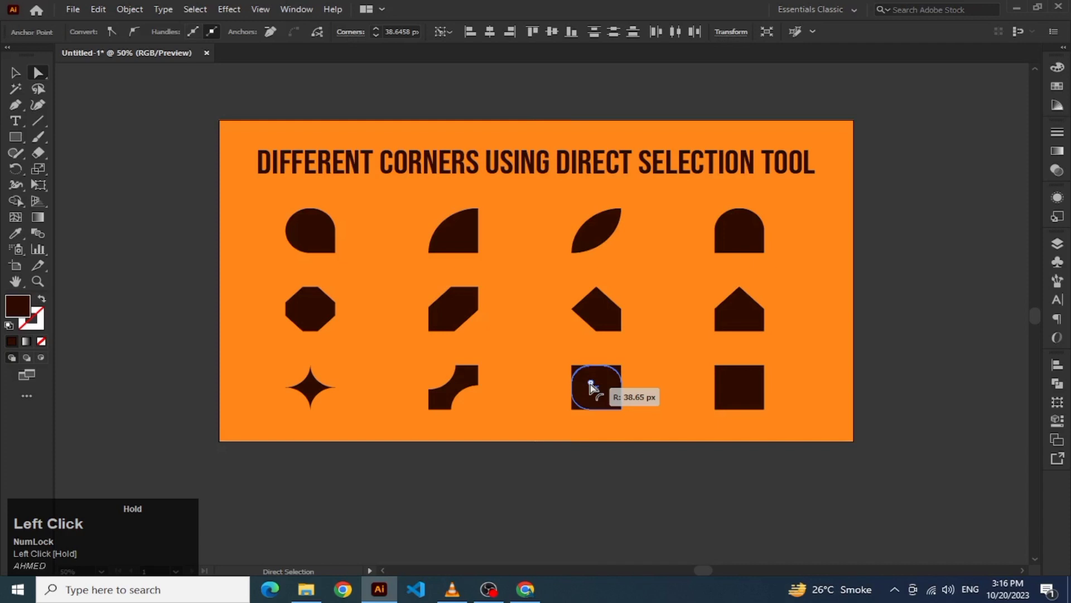
left_click_drag(591, 384, 586, 382)
key("Down")
key("Down")
Apply Inverted Round corners of about 33.19 px to the two upper corners of the bottom row's fourth square, and deselect it.
left_click(725, 381)
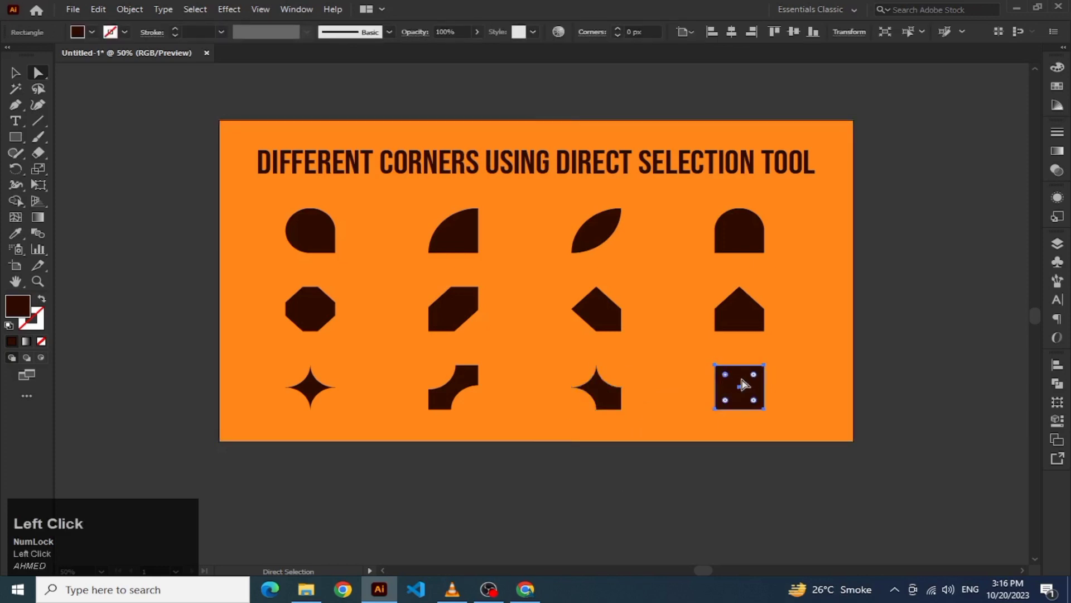
left_click(759, 402, "shift")
left_click(758, 435)
left_click(741, 390)
left_click(715, 366)
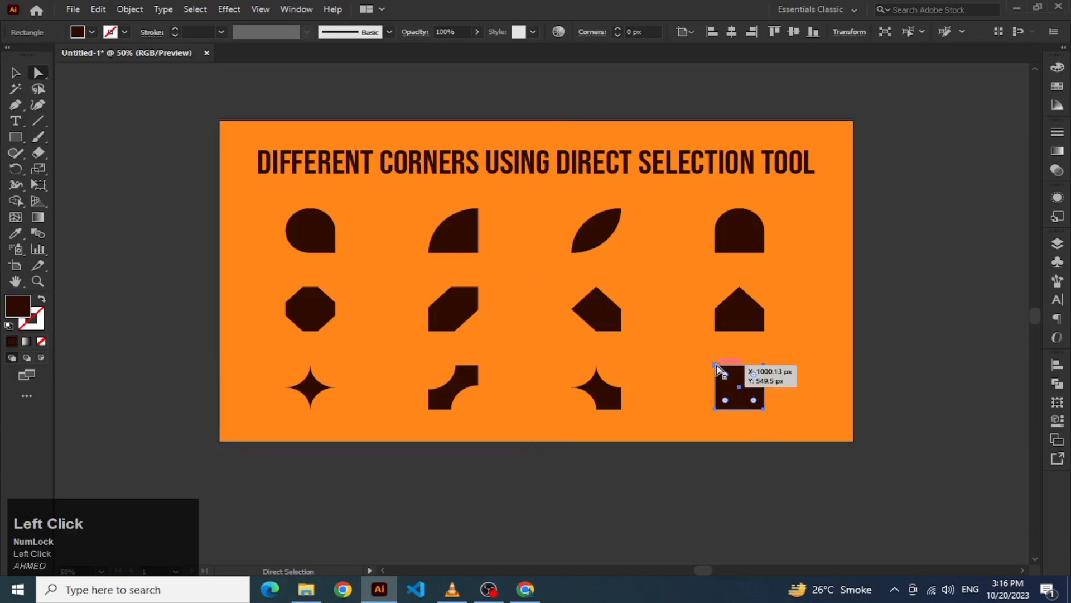
left_click(765, 366, "shift")
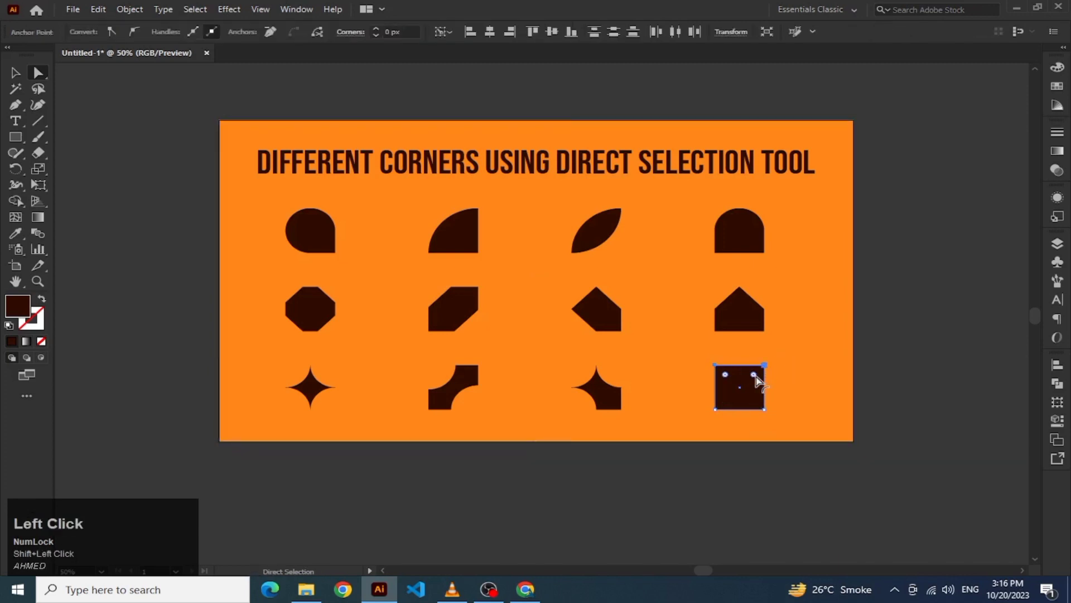
mouse_move(754, 376)
left_mouse_down()
mouse_move(746, 394)
mouse_move(751, 385)
left_mouse_up()
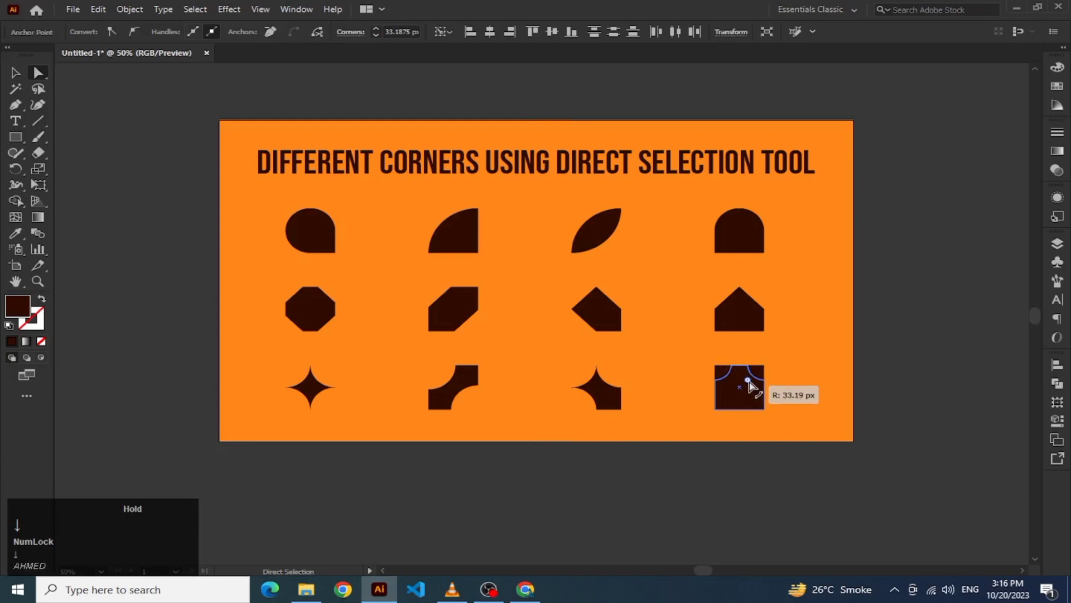
left_click_drag(750, 384, 751, 386)
left_click(763, 531)
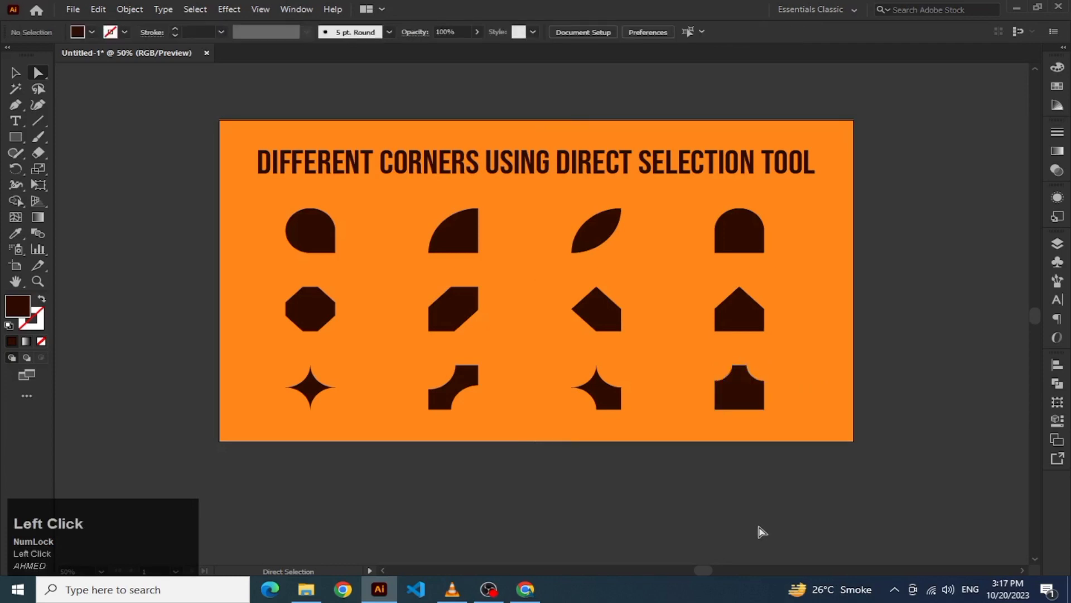